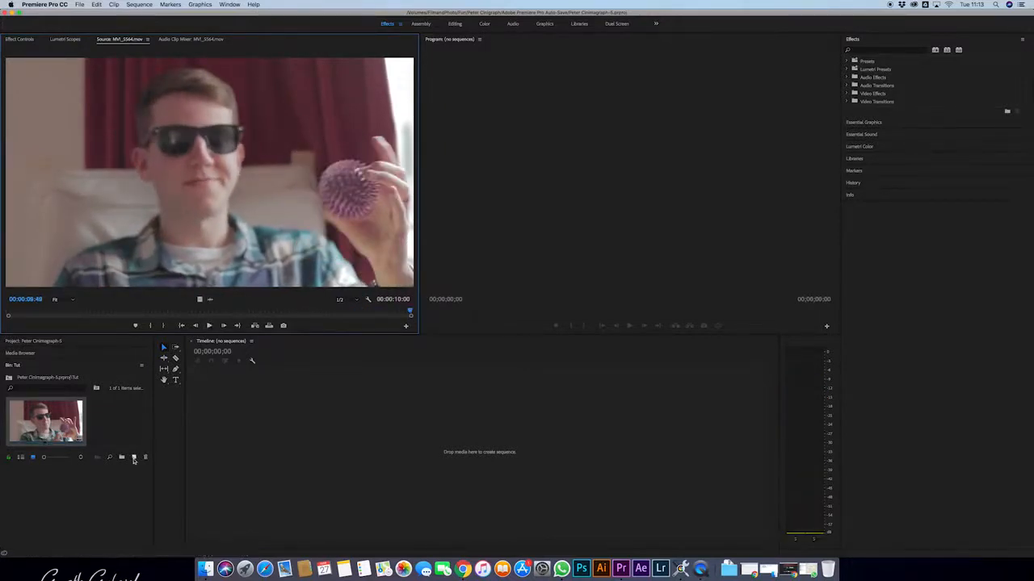
Create a new sequence from the custom "Instagram 4x5 Verticle" preset with a 1080 x 1350 frame size.
{"action": "left_click", "coordinate": [134, 457]}
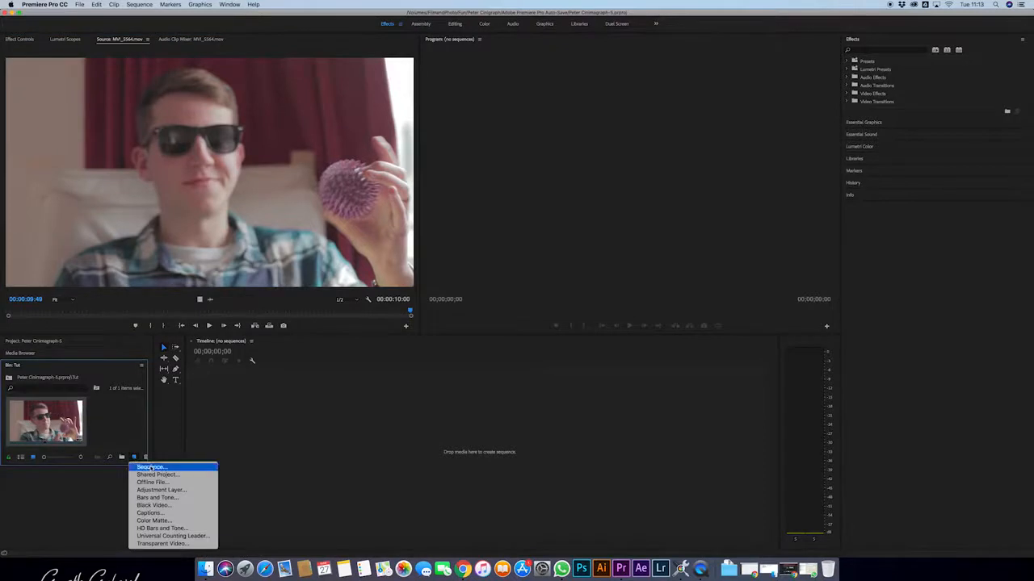
{"action": "left_click", "coordinate": [151, 467]}
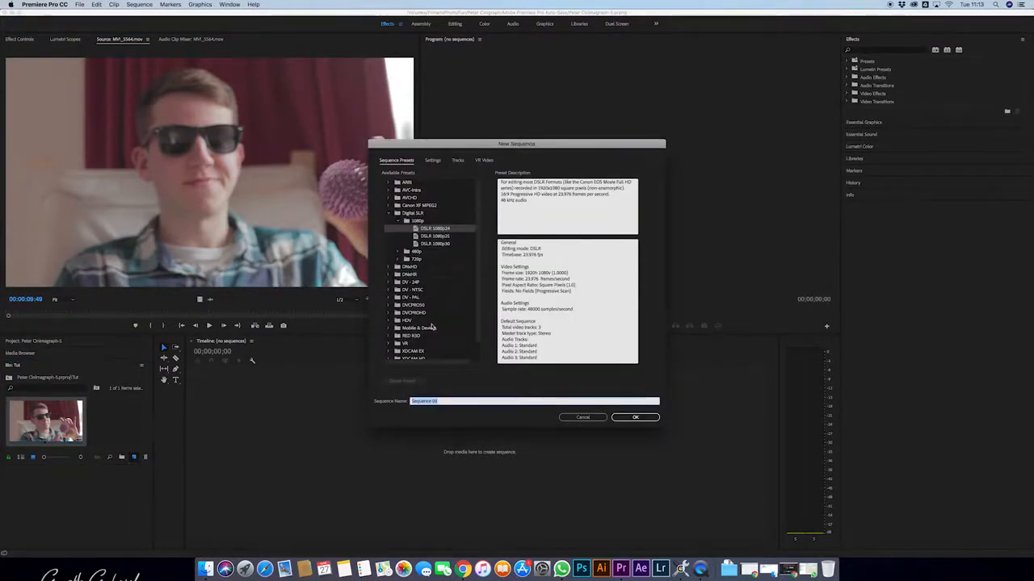
{"action": "scroll", "coordinate": [429, 328], "scroll_direction": "down", "scroll_amount": 2}
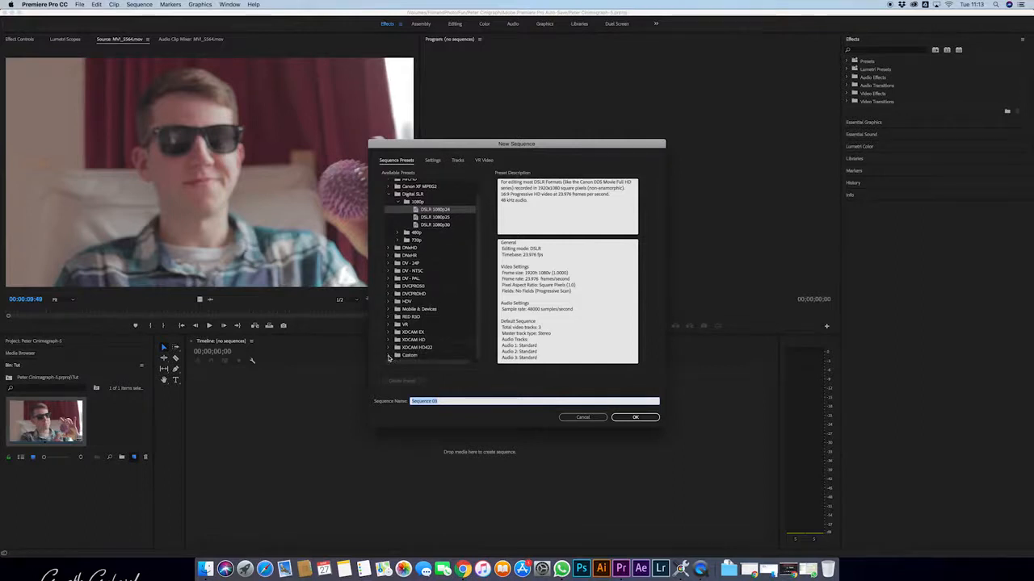
{"action": "left_click", "coordinate": [402, 356]}
{"action": "double_click", "coordinate": [404, 356]}
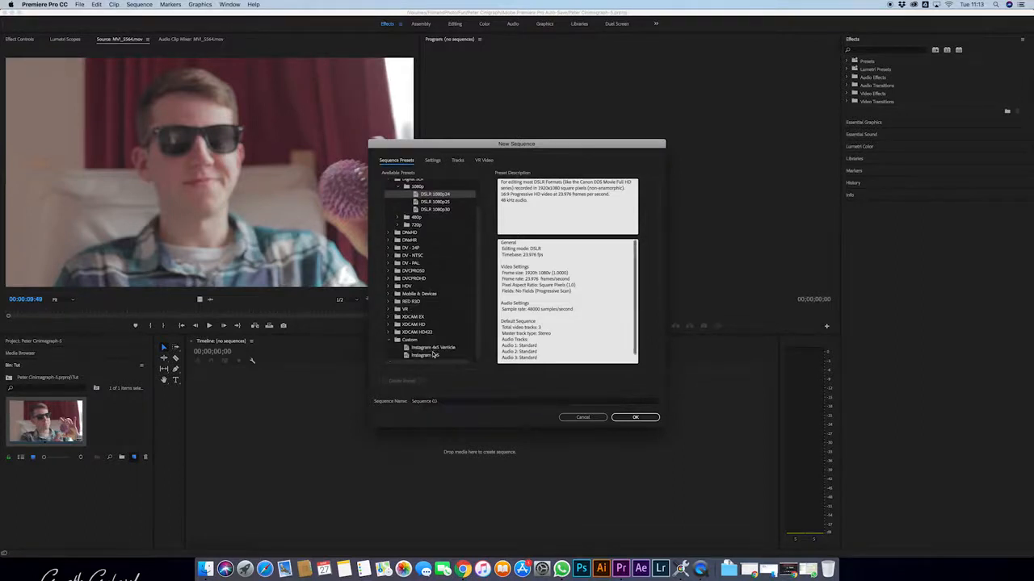
{"action": "left_click", "coordinate": [437, 348]}
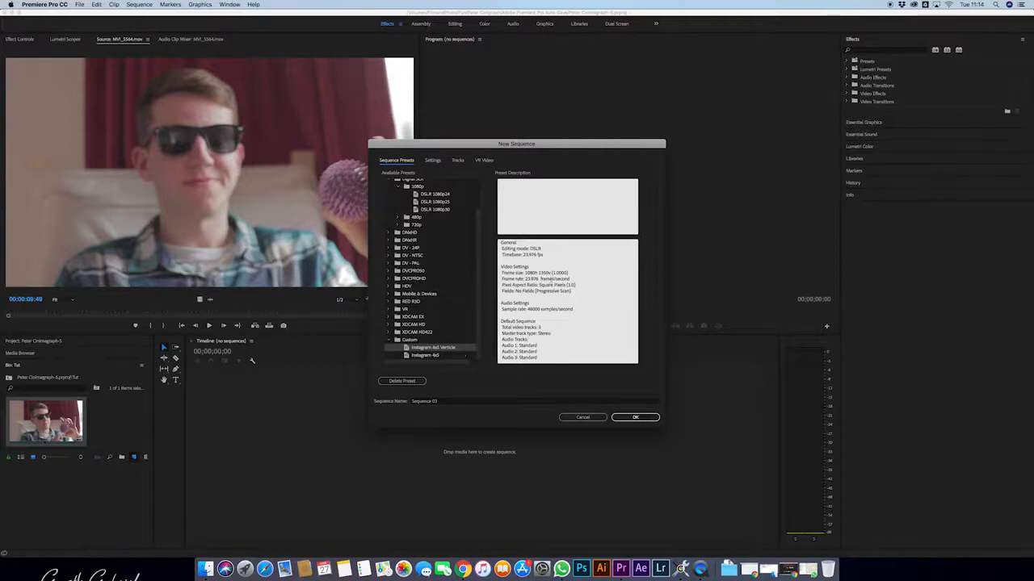
{"action": "left_click_drag", "start_coordinate": [525, 273], "coordinate": [552, 272]}
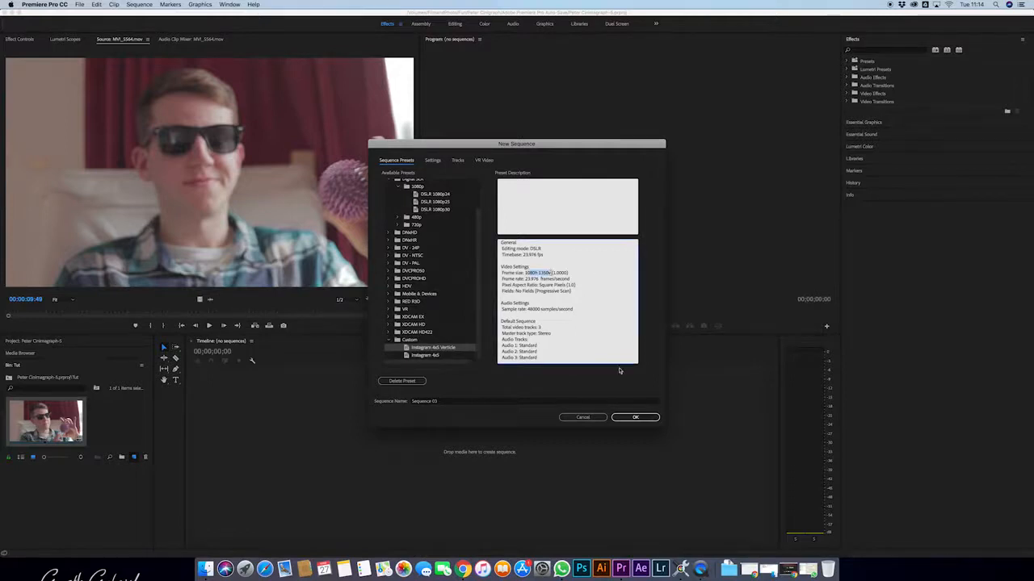
{"action": "left_click", "coordinate": [634, 418]}
Interpret the MVI_5564.mov footage at an assumed frame rate of 24 fps.
{"action": "left_click", "coordinate": [36, 414]}
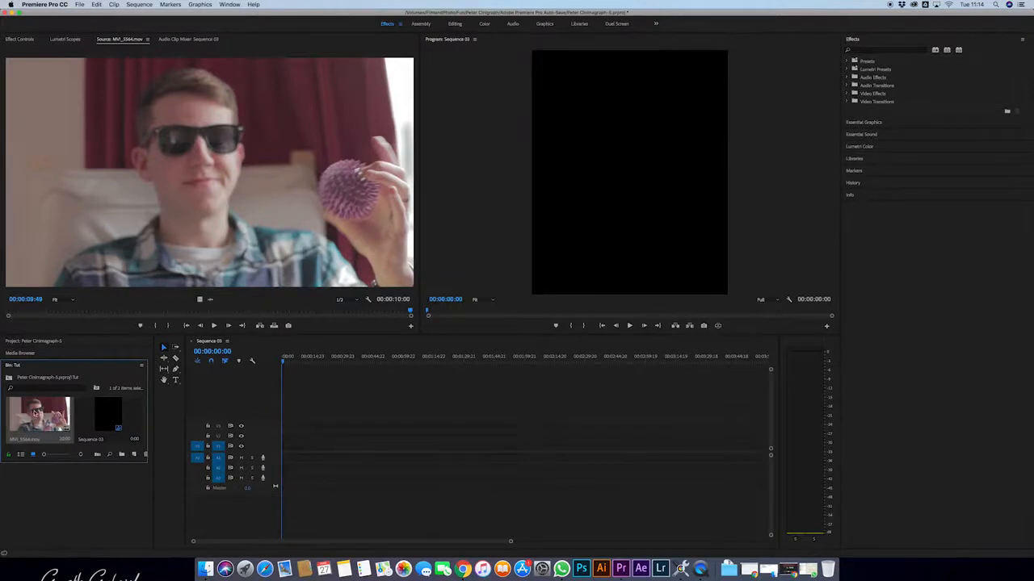
{"action": "right_click", "coordinate": [36, 413]}
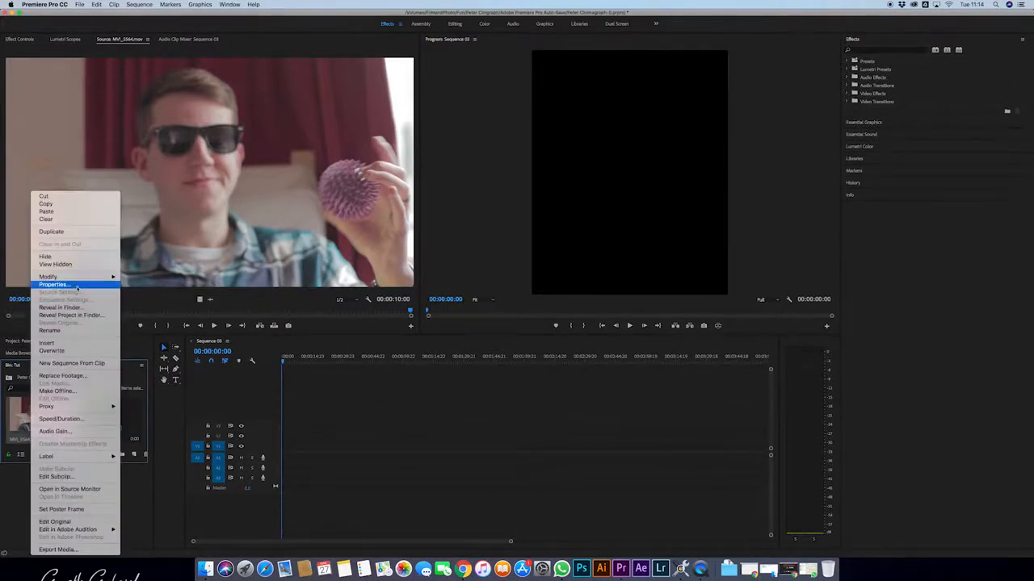
{"action": "mouse_move", "coordinate": [79, 278]}
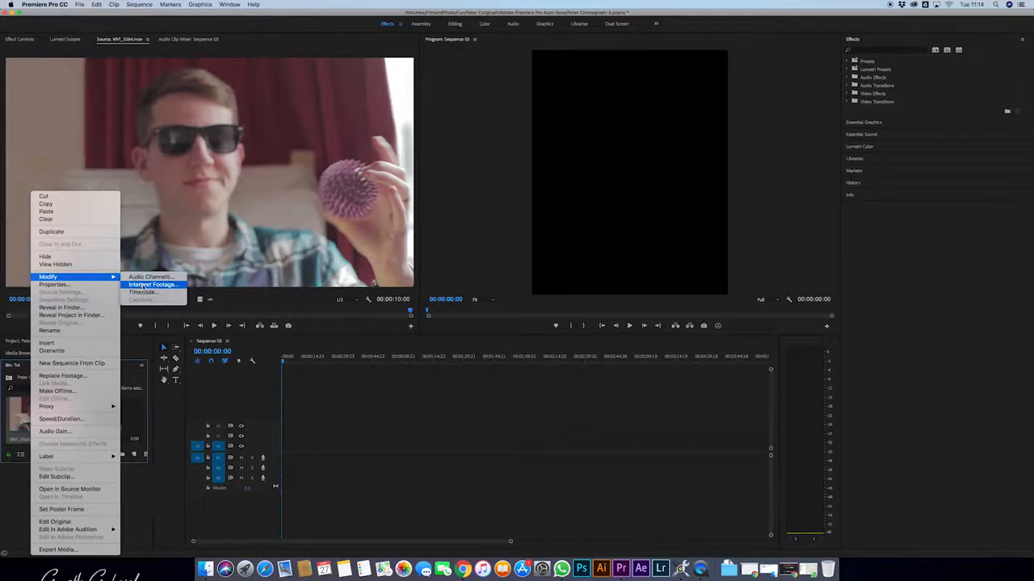
{"action": "left_click", "coordinate": [144, 285]}
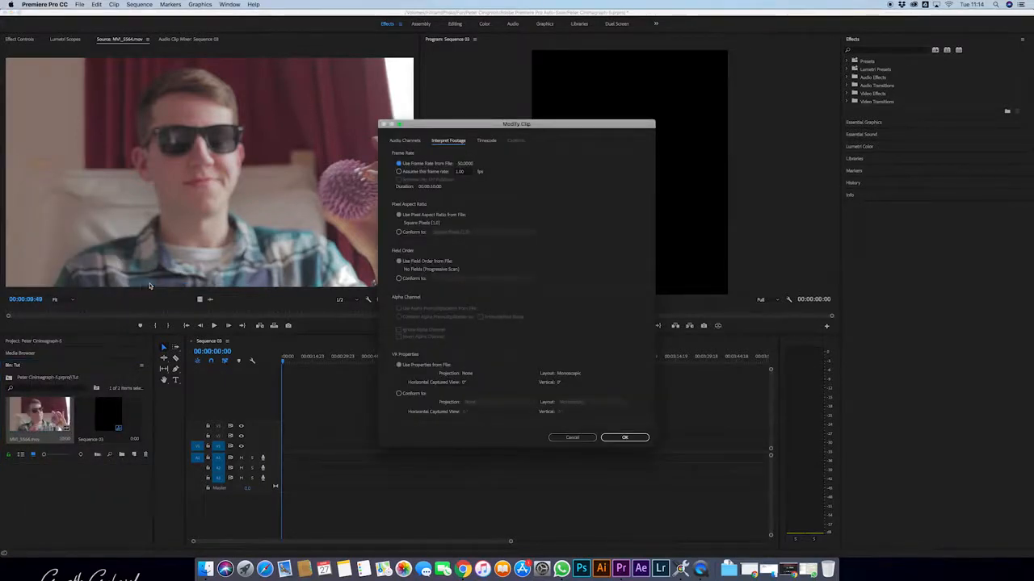
{"action": "left_click", "coordinate": [460, 171]}
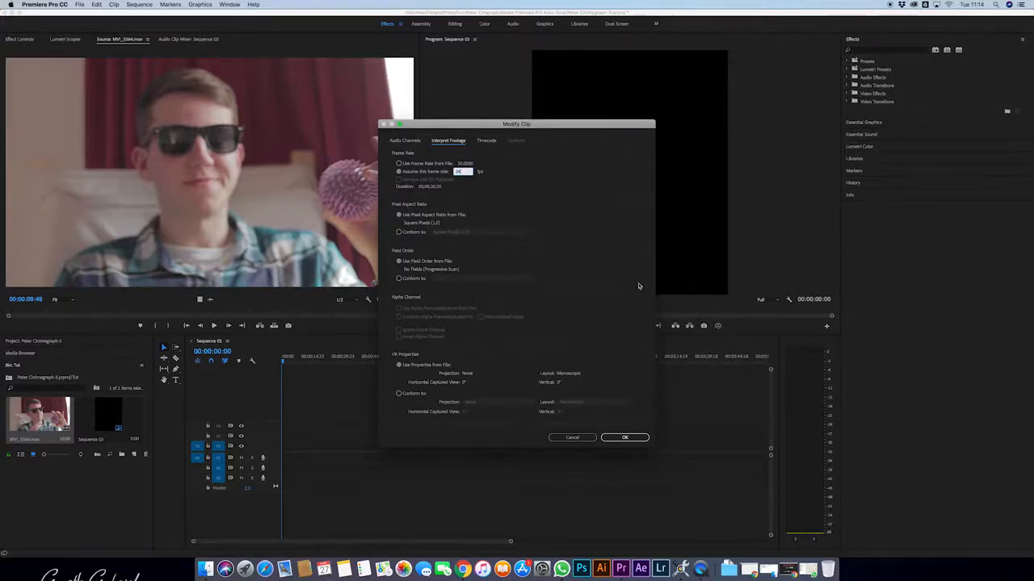
{"action": "left_click", "coordinate": [627, 437]}
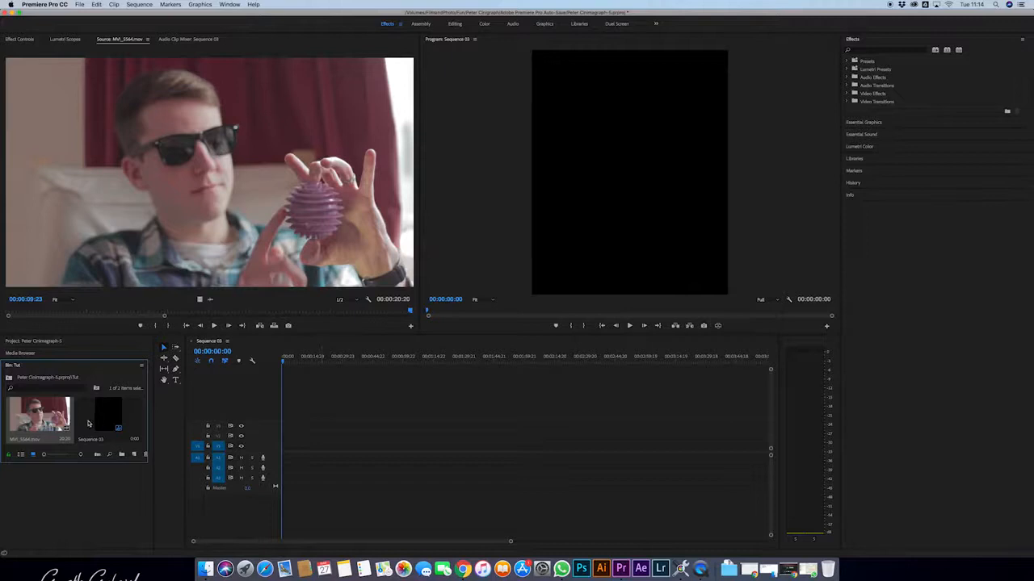
Place MVI_5564.mov at the start of the sequence on V1 and A1, keeping the existing sequence settings.
{"action": "left_click", "coordinate": [289, 360]}
{"action": "left_click_drag", "start_coordinate": [24, 414], "coordinate": [291, 450]}
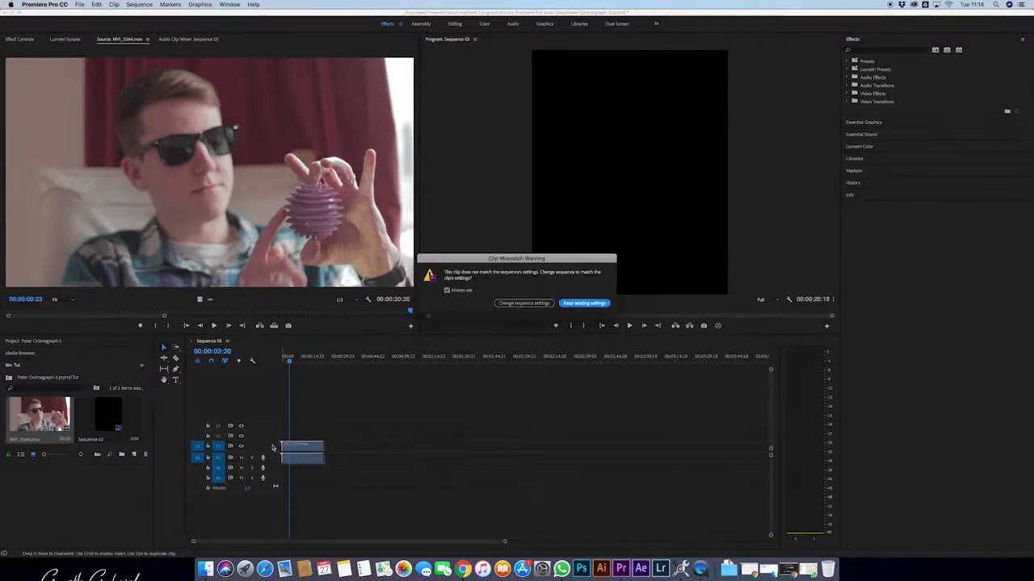
{"action": "left_click", "coordinate": [575, 304]}
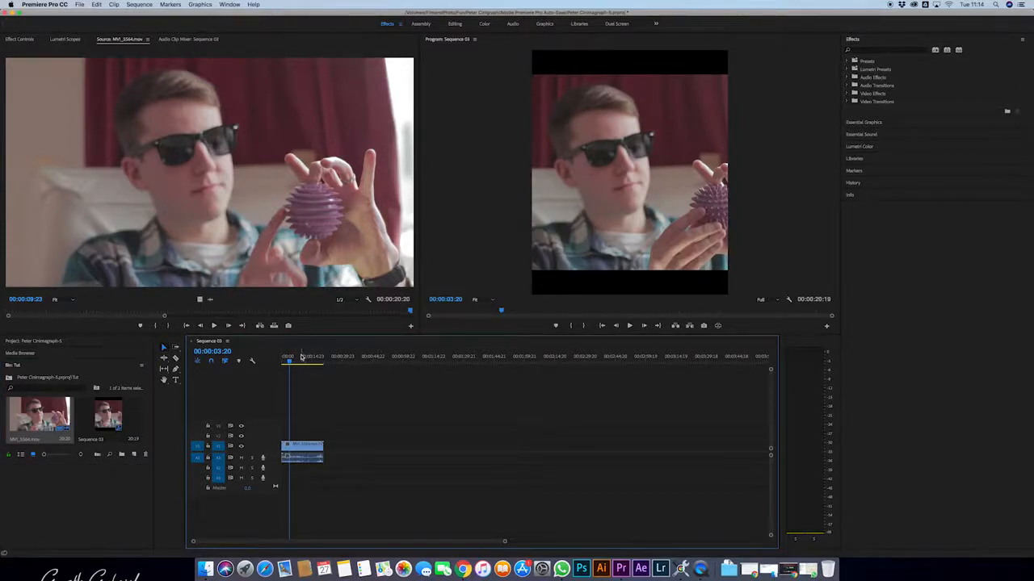
Scale the timeline clip to 127 and set its horizontal position to 230 to reframe the man and ball.
{"action": "left_click", "coordinate": [301, 451]}
{"action": "left_click", "coordinate": [29, 40]}
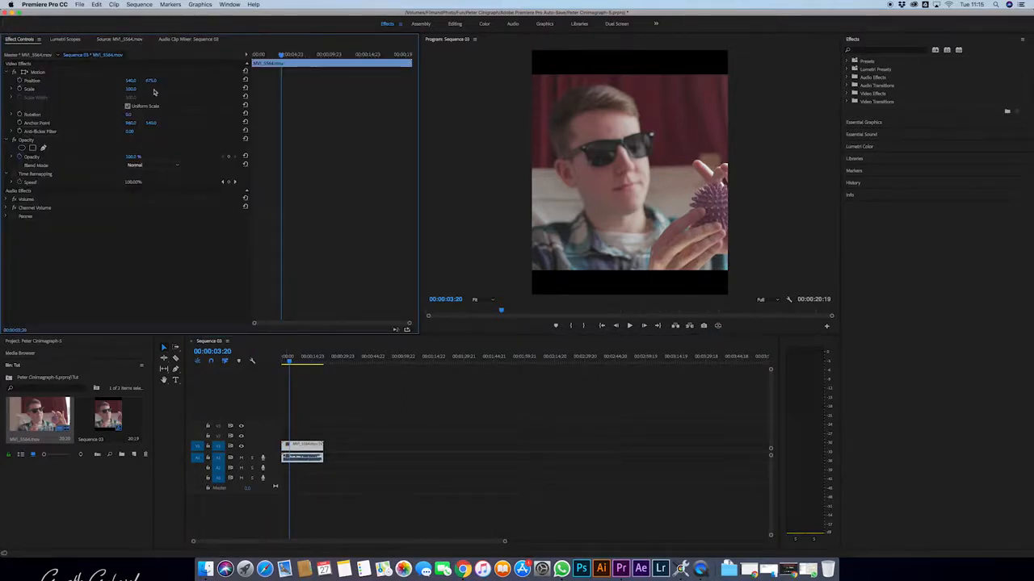
{"action": "left_click_drag", "start_coordinate": [130, 89], "coordinate": [146, 88]}
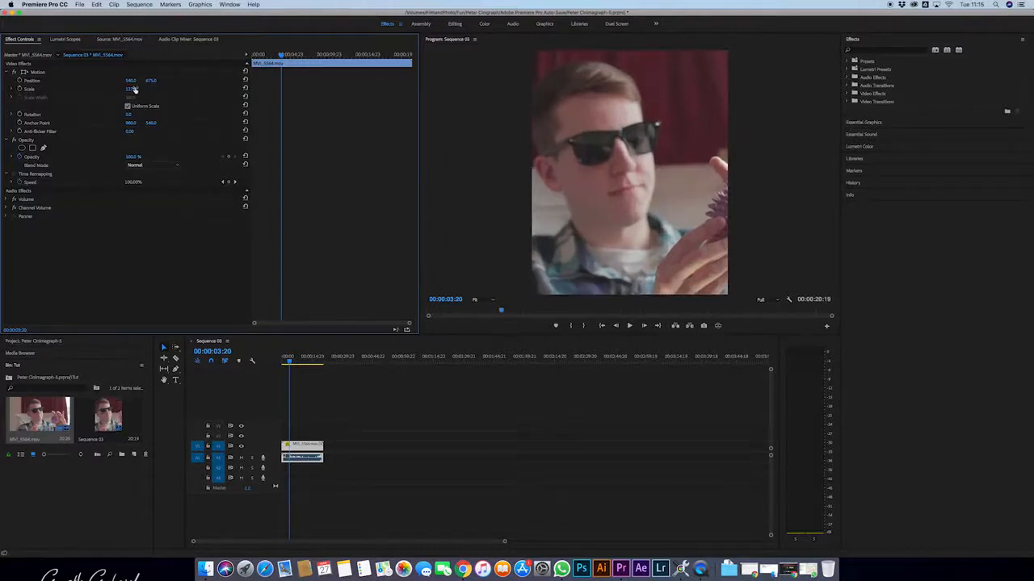
{"action": "left_click_drag", "start_coordinate": [130, 81], "coordinate": [4, 81]}
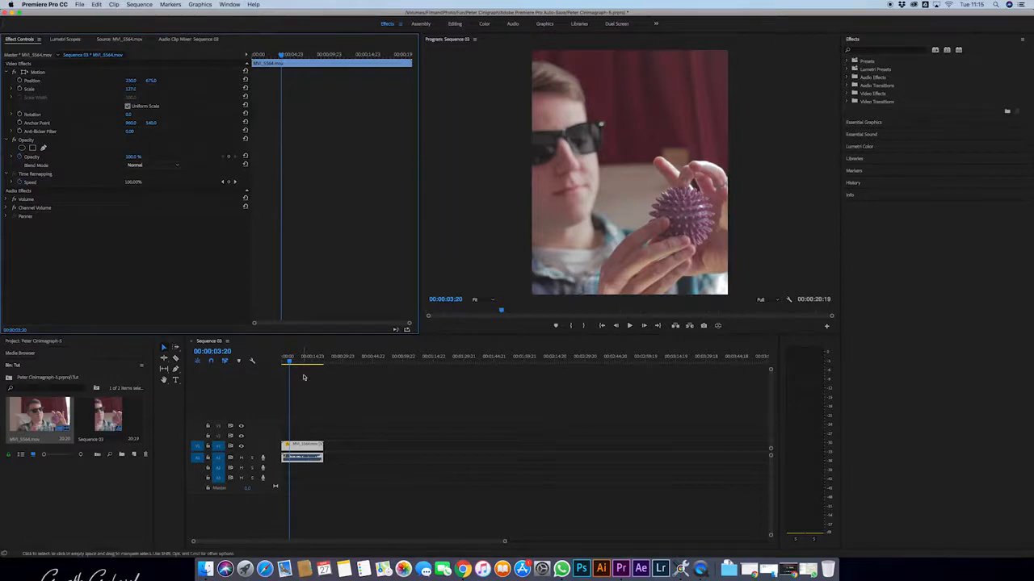
Play through the clip to find a still moment and export the frame at 00:00:16:05 as a JPEG imported into the project.
{"action": "key", "text": "space"}
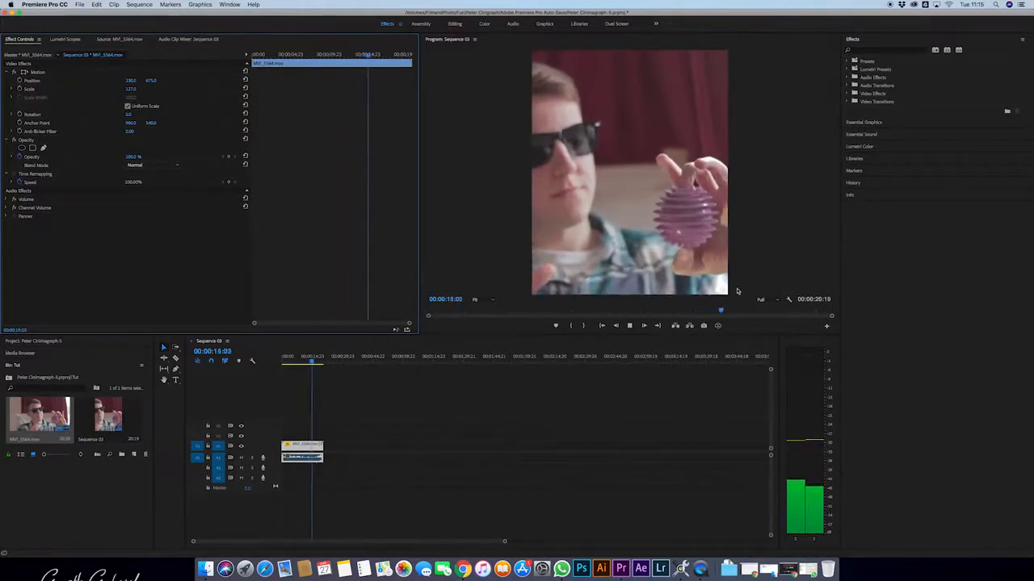
{"action": "key", "text": "space"}
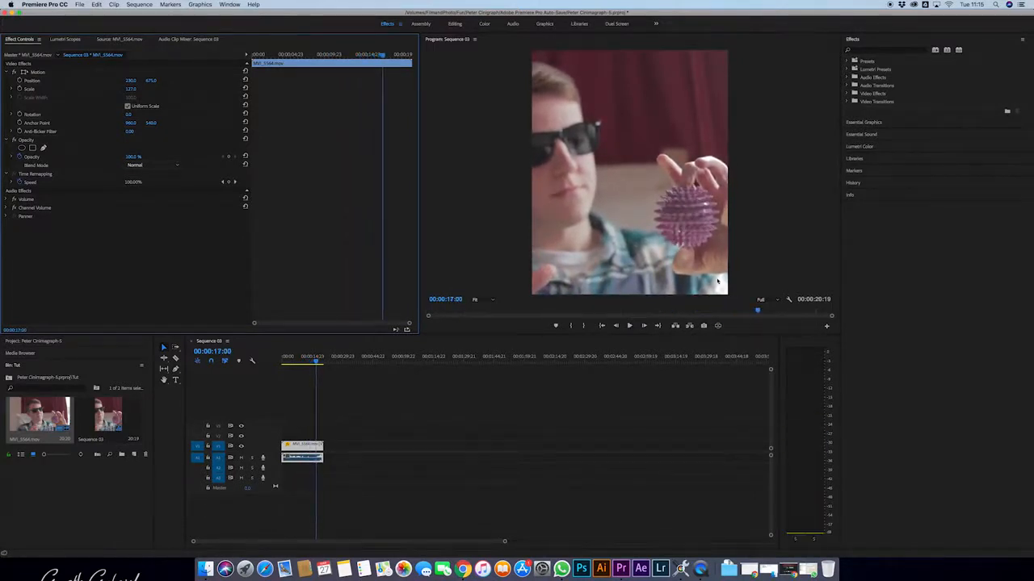
{"action": "left_click_drag", "start_coordinate": [759, 312], "coordinate": [727, 312]}
{"action": "key", "text": "space"}
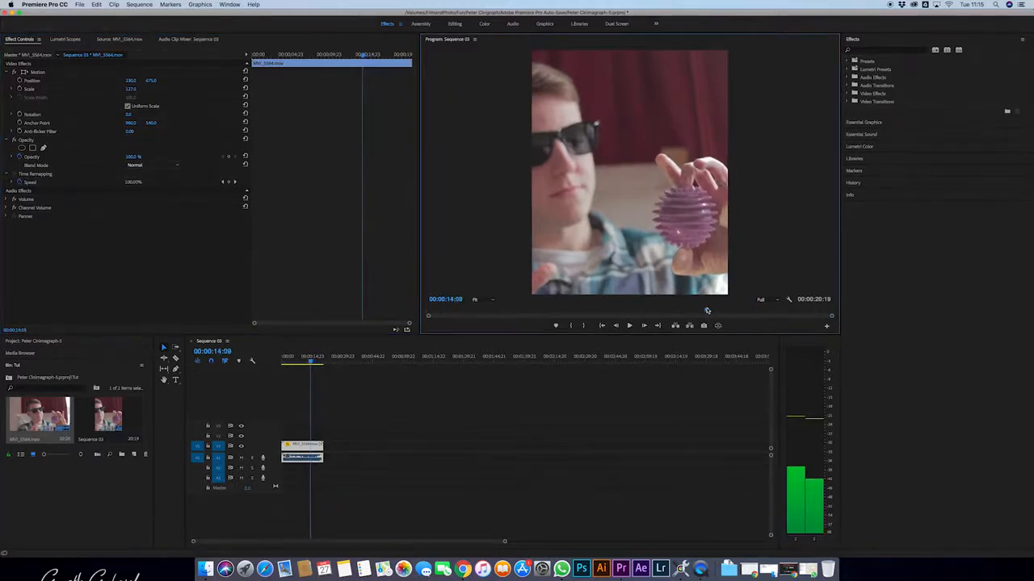
{"action": "left_click_drag", "start_coordinate": [730, 311], "coordinate": [742, 312]}
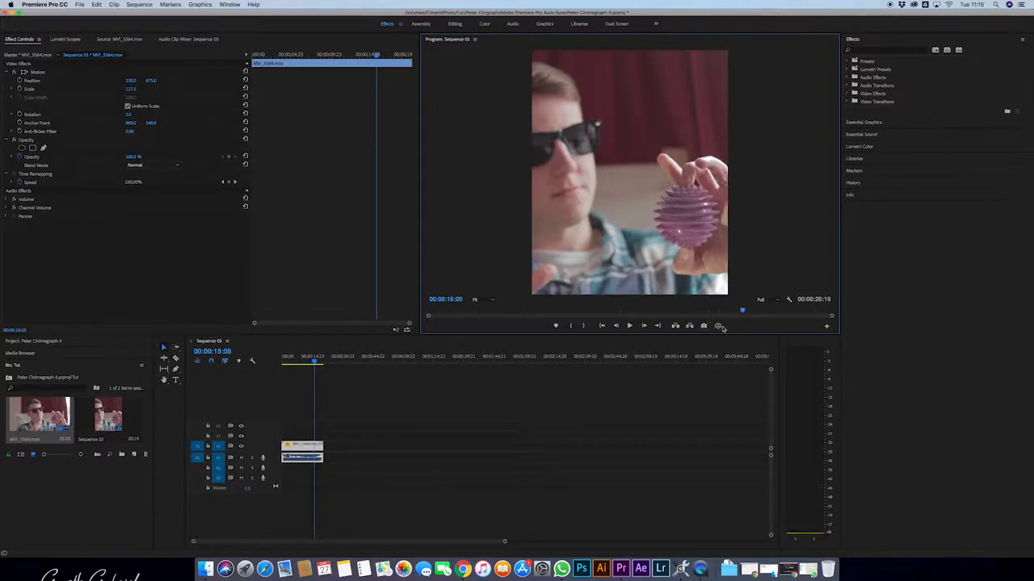
{"action": "left_click", "coordinate": [704, 326]}
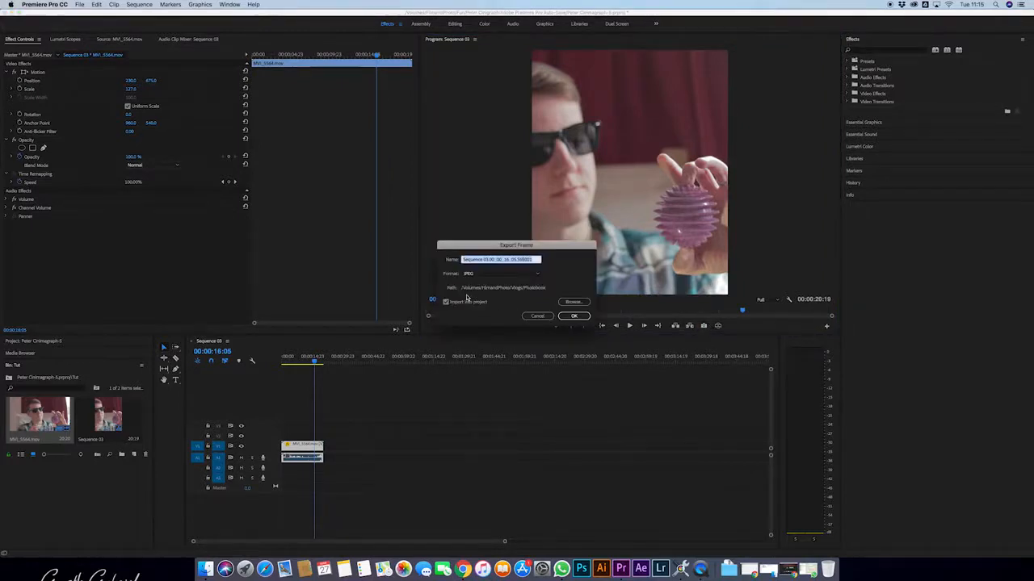
{"action": "left_click", "coordinate": [570, 317]}
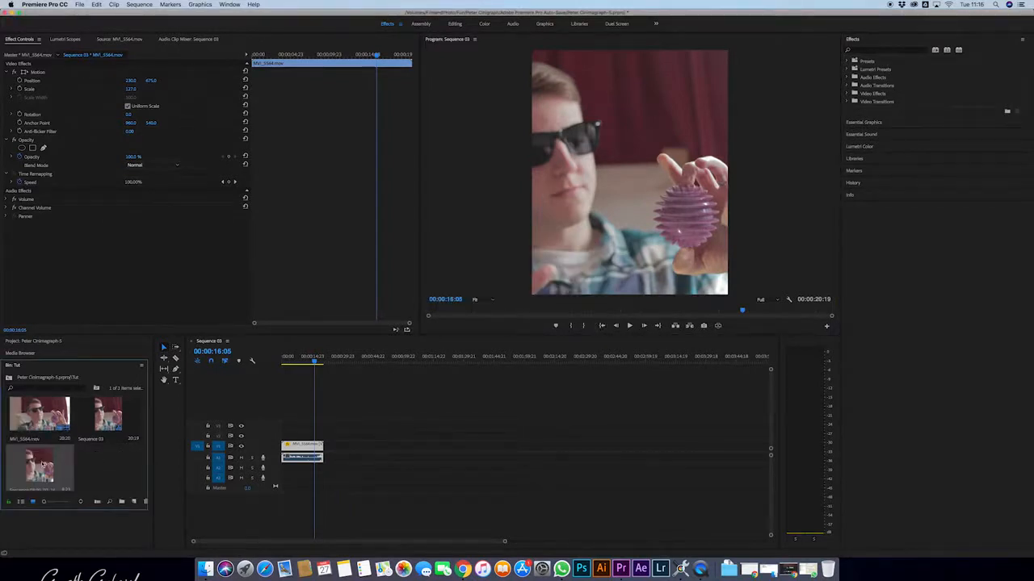
Lay the exported still on V2 over the full length of the video clip and check the playback.
{"action": "left_click_drag", "start_coordinate": [42, 464], "coordinate": [276, 435]}
{"action": "left_click_drag", "start_coordinate": [291, 361], "coordinate": [285, 361]}
{"action": "key", "text": "space"}
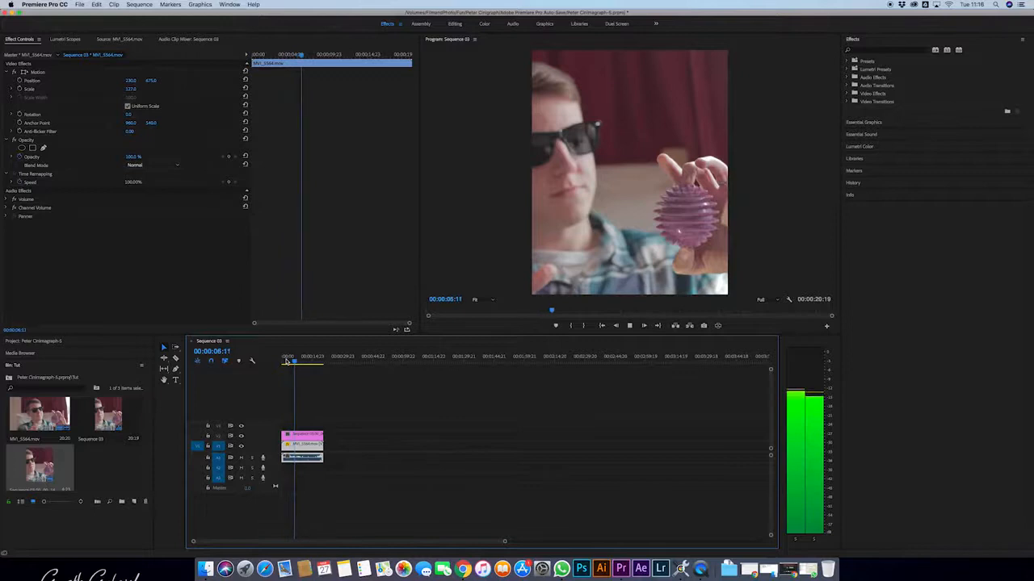
{"action": "key", "text": "space"}
{"action": "left_click_drag", "start_coordinate": [295, 363], "coordinate": [314, 363]}
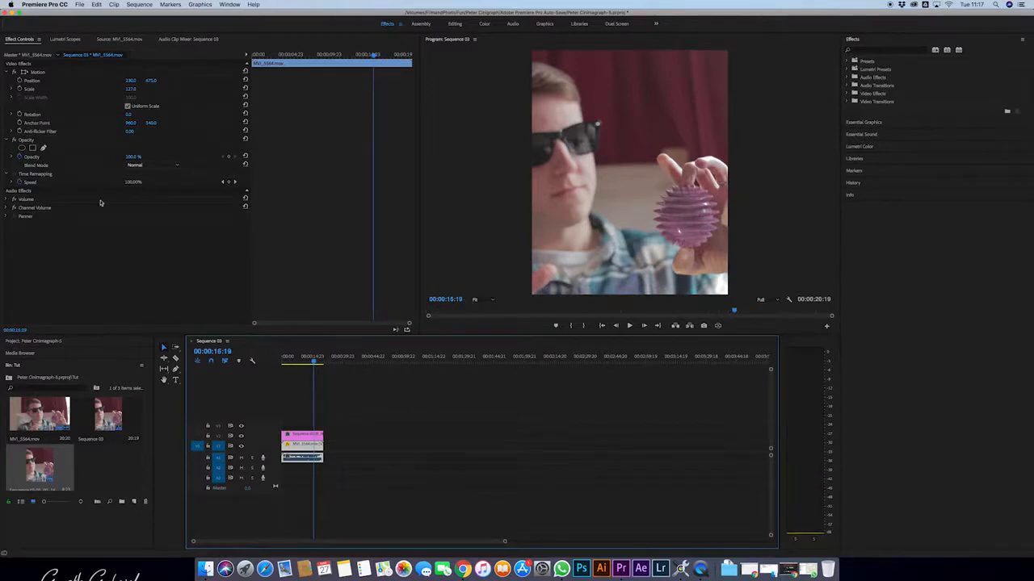
Add an ellipse opacity mask to the still on V2 and reshape it into a circle around the spiky ball.
{"action": "left_click", "coordinate": [299, 439]}
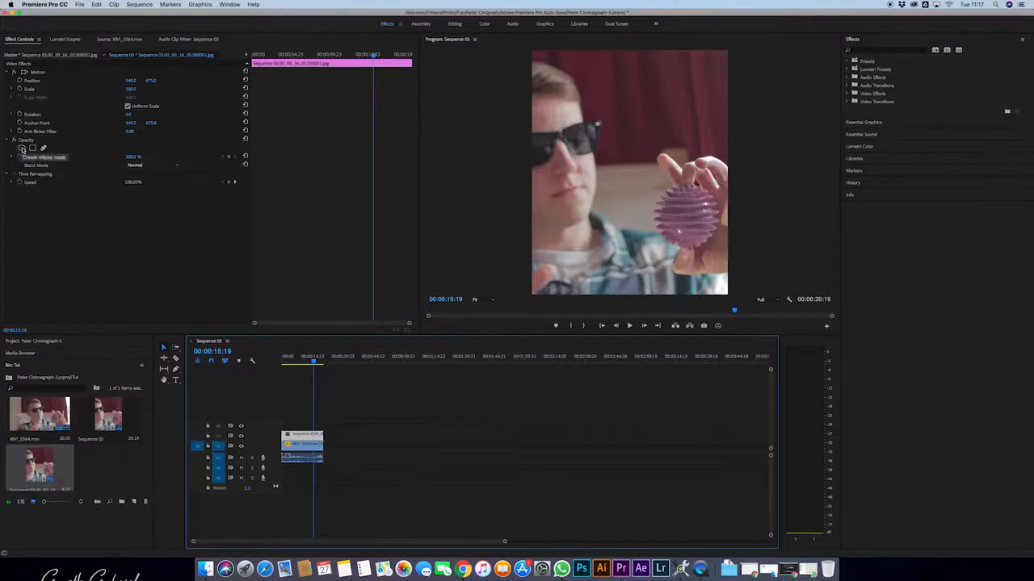
{"action": "left_click", "coordinate": [22, 149]}
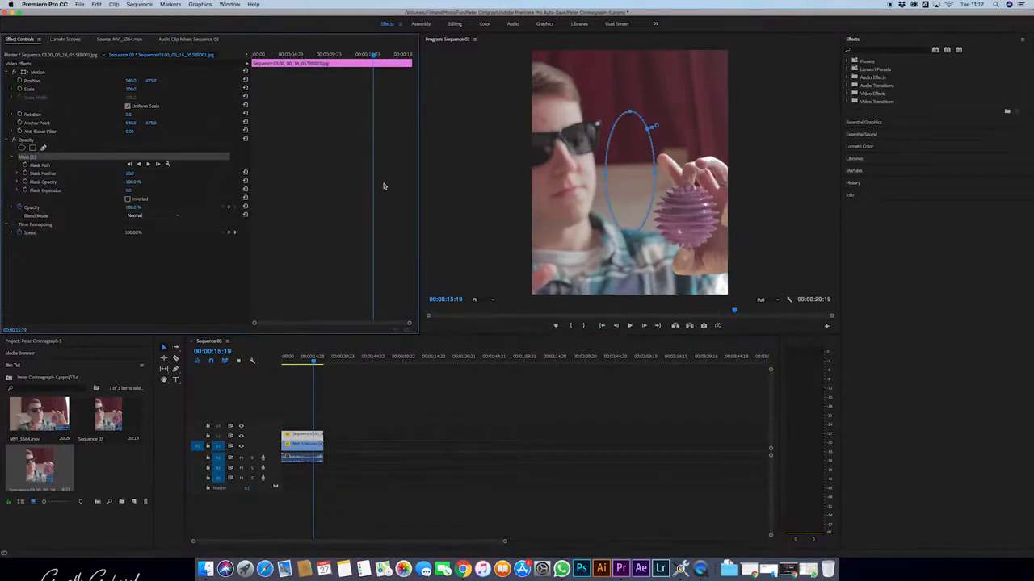
{"action": "left_click_drag", "start_coordinate": [656, 173], "coordinate": [669, 181]}
{"action": "left_click_drag", "start_coordinate": [666, 236], "coordinate": [669, 260]}
{"action": "left_click_drag", "start_coordinate": [606, 190], "coordinate": [645, 194]}
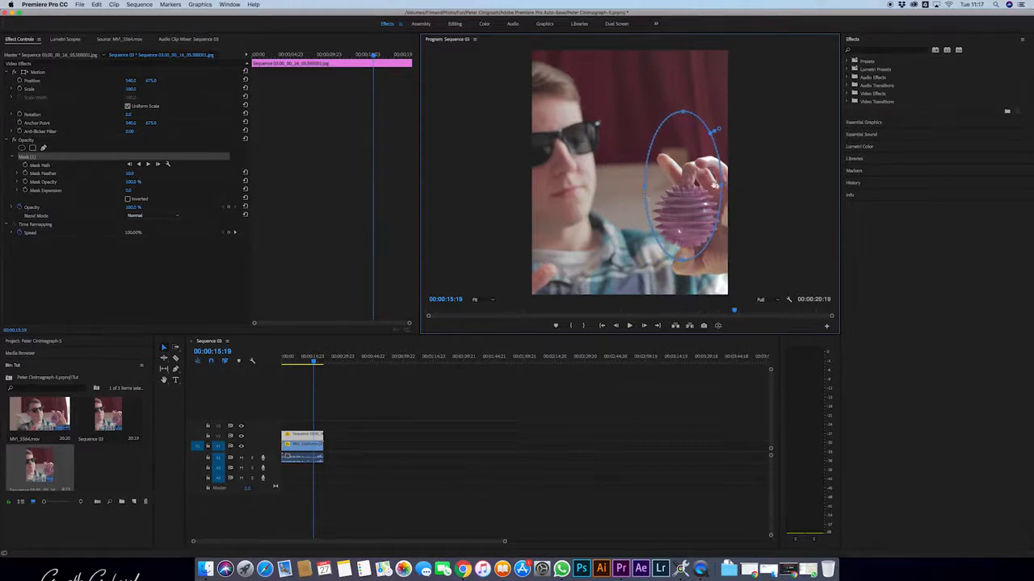
{"action": "left_click_drag", "start_coordinate": [722, 189], "coordinate": [730, 191]}
{"action": "left_click_drag", "start_coordinate": [690, 117], "coordinate": [684, 172]}
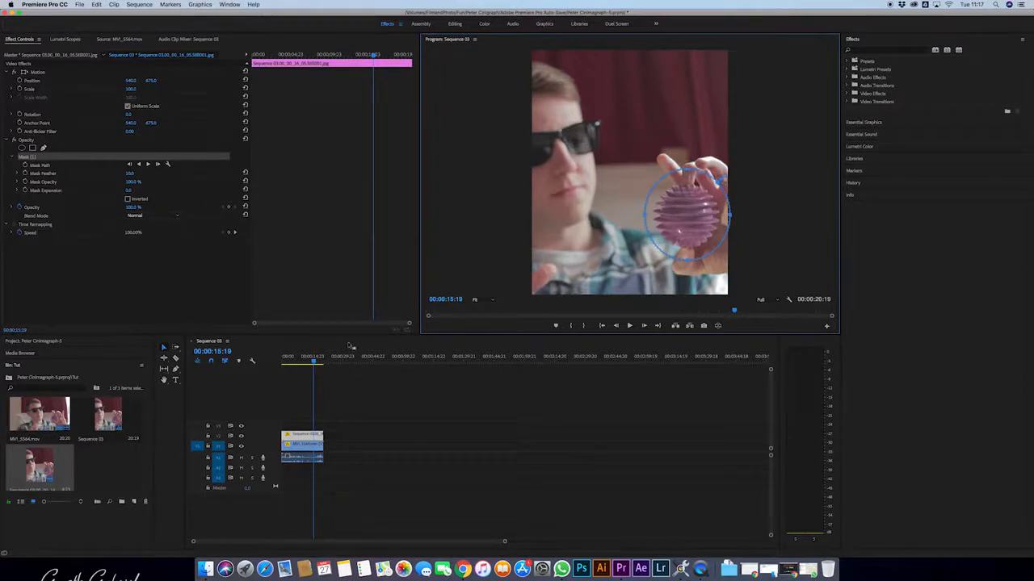
Preview the masked still, invert its ellipse mask, and play the sequence from 00:00:03:00.
{"action": "left_click_drag", "start_coordinate": [314, 363], "coordinate": [291, 362]}
{"action": "key", "text": "space"}
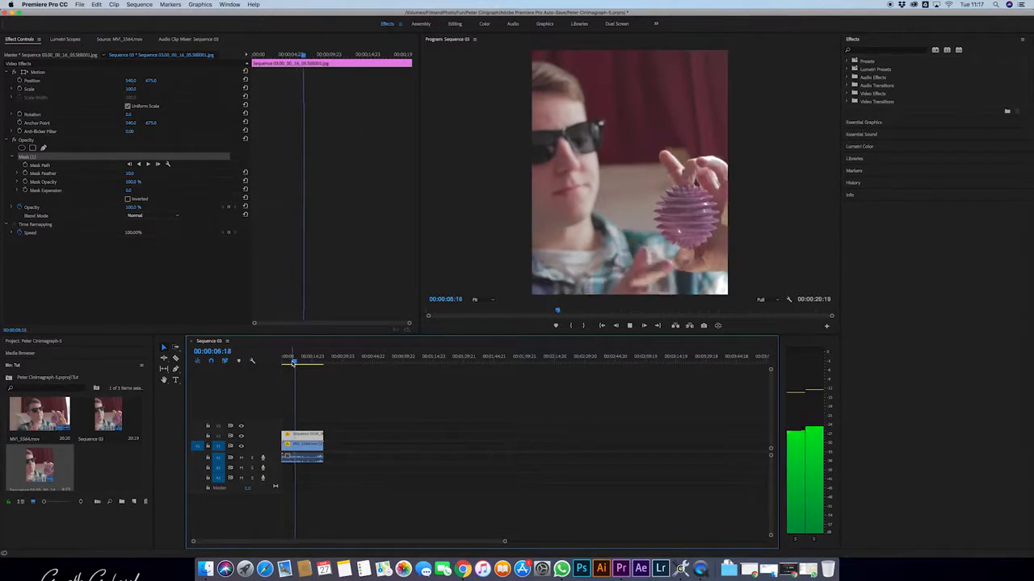
{"action": "key", "text": "space"}
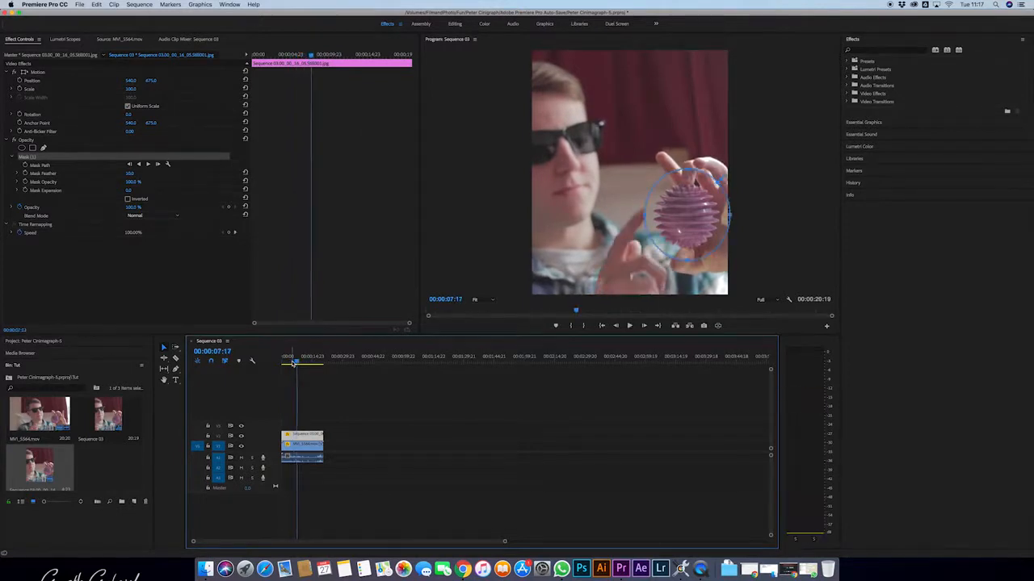
{"action": "left_click", "coordinate": [128, 199]}
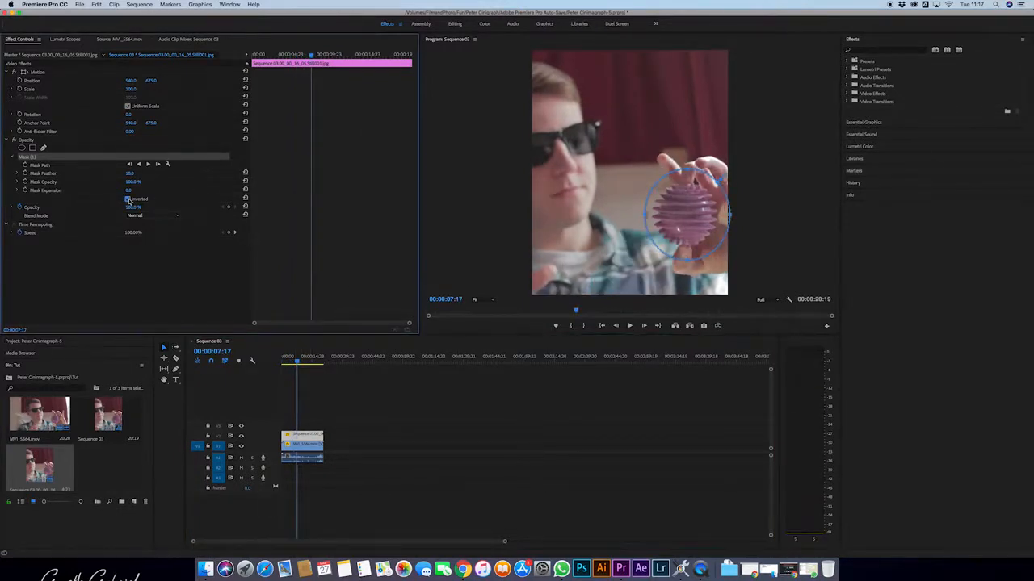
{"action": "left_click", "coordinate": [287, 361]}
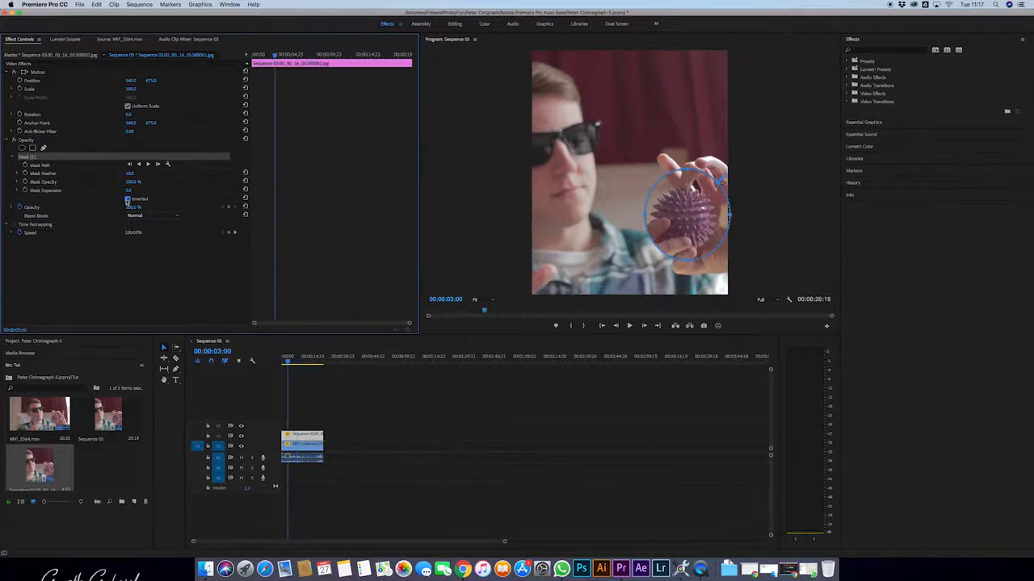
{"action": "left_click", "coordinate": [312, 385]}
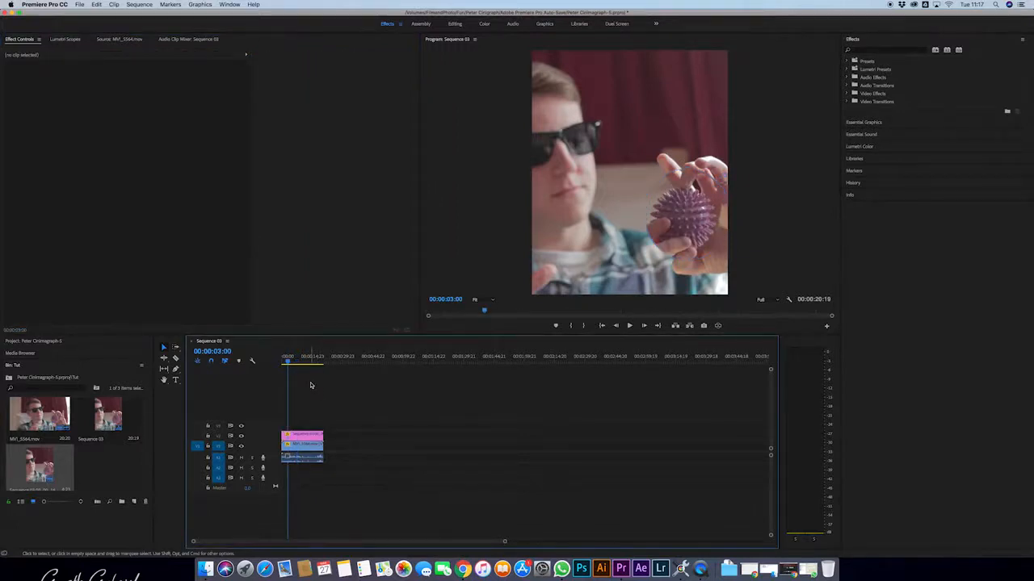
{"action": "key", "text": "space"}
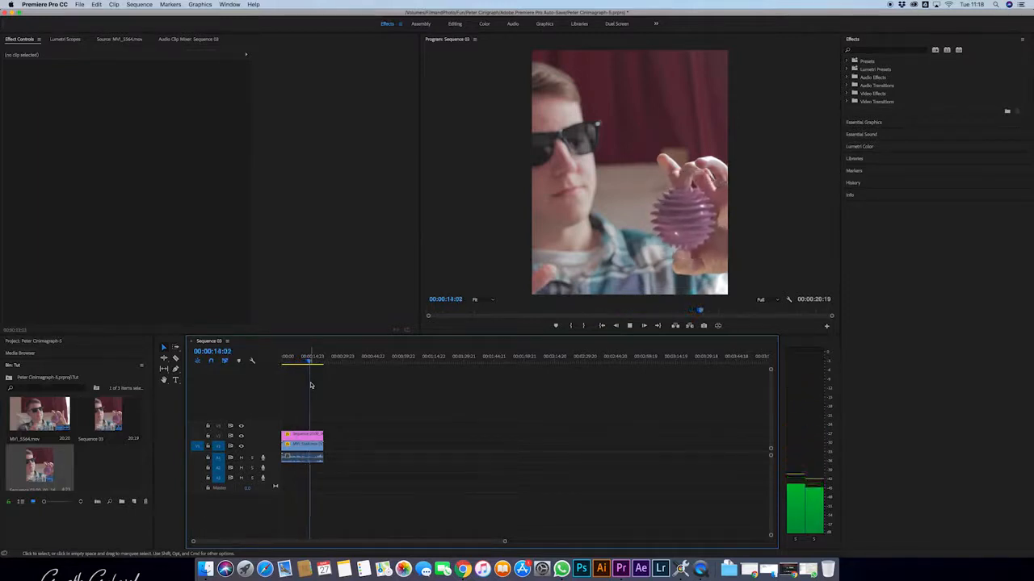
Set the mask feather of the still on V2 to 18 and check the playback around the ball.
{"action": "key", "text": "space"}
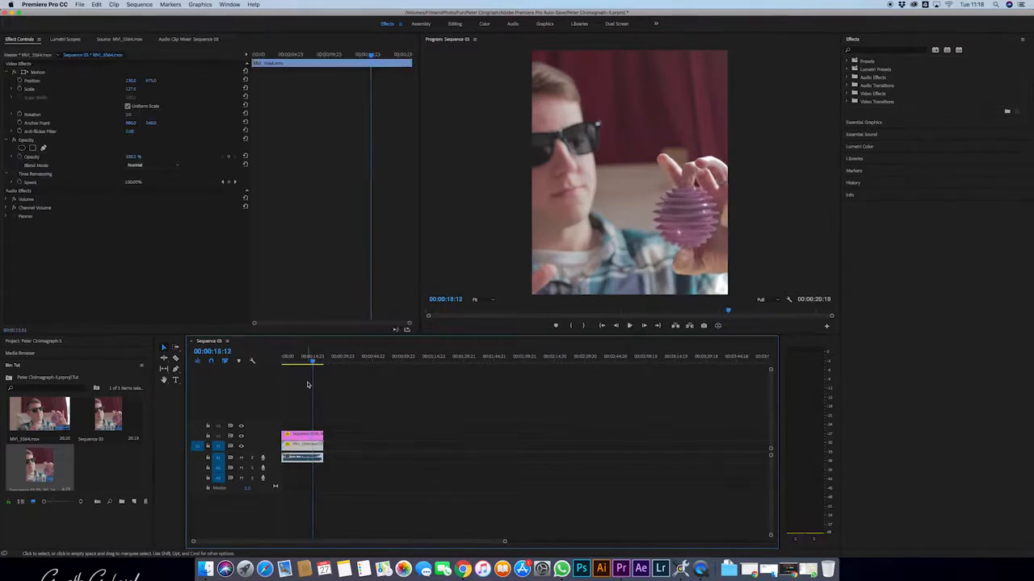
{"action": "left_click", "coordinate": [301, 440]}
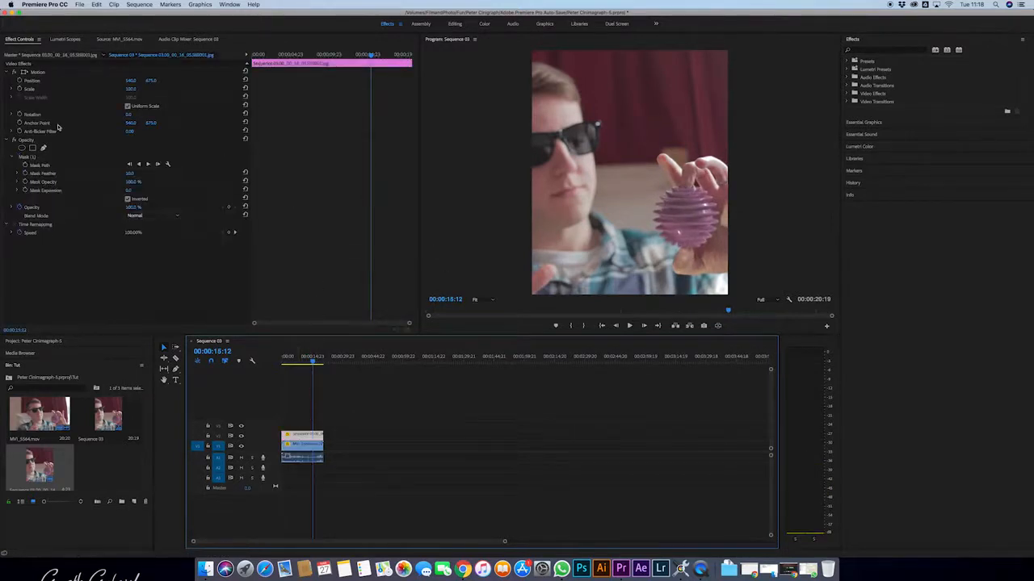
{"action": "left_click", "coordinate": [130, 173]}
{"action": "key", "text": "Return"}
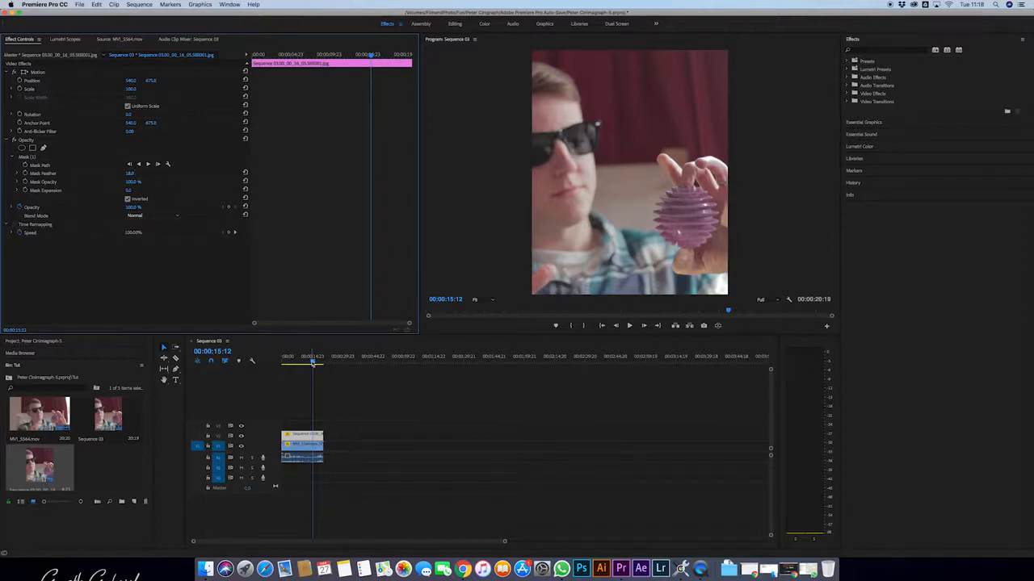
{"action": "left_click", "coordinate": [314, 364]}
{"action": "key", "text": "space"}
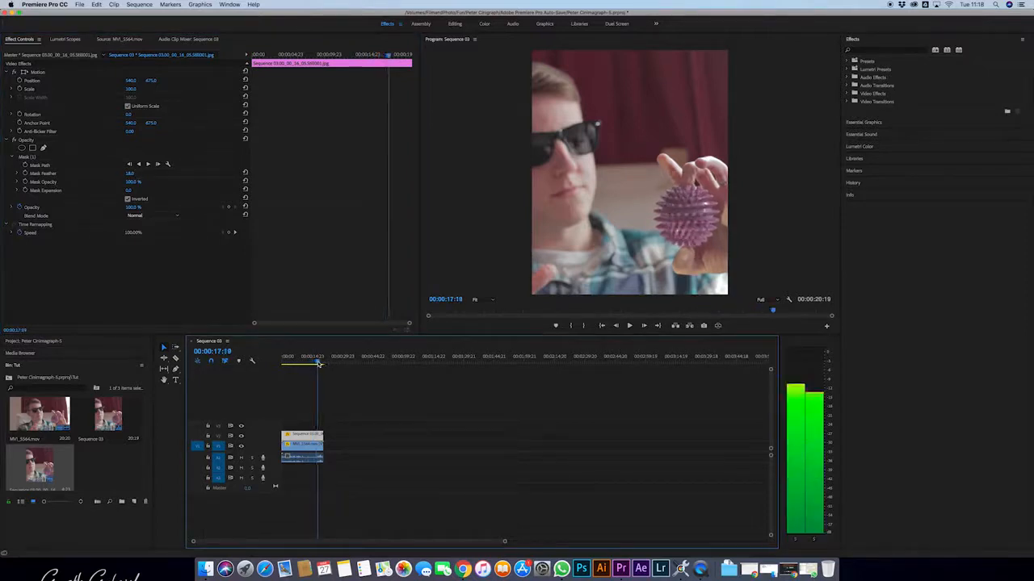
{"action": "left_click_drag", "start_coordinate": [316, 364], "coordinate": [315, 364]}
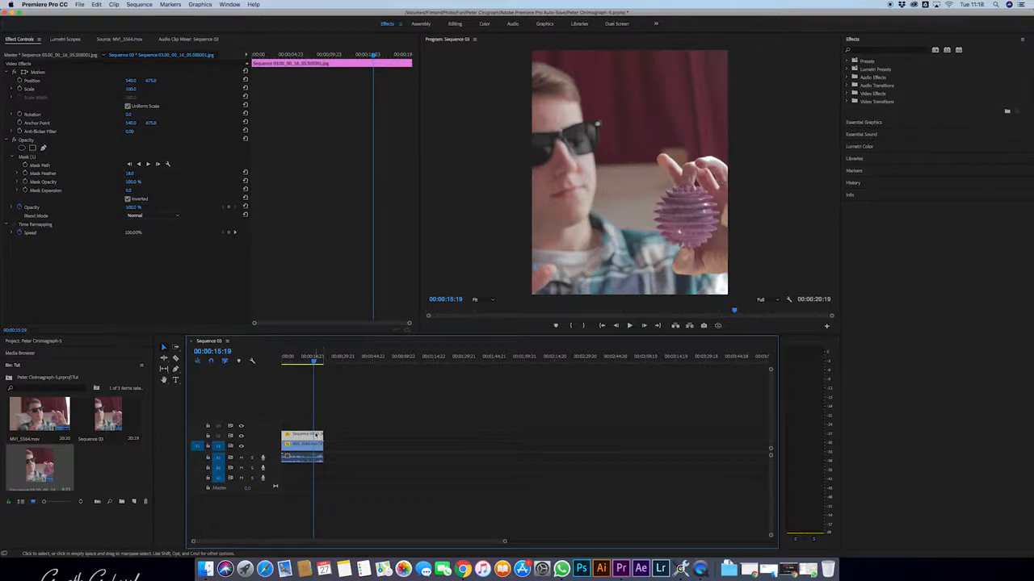
Delete the video clip's audio from A1, keeping the picture on V1.
{"action": "left_click_drag", "start_coordinate": [284, 457], "coordinate": [284, 457]}
{"action": "left_click", "coordinate": [307, 459]}
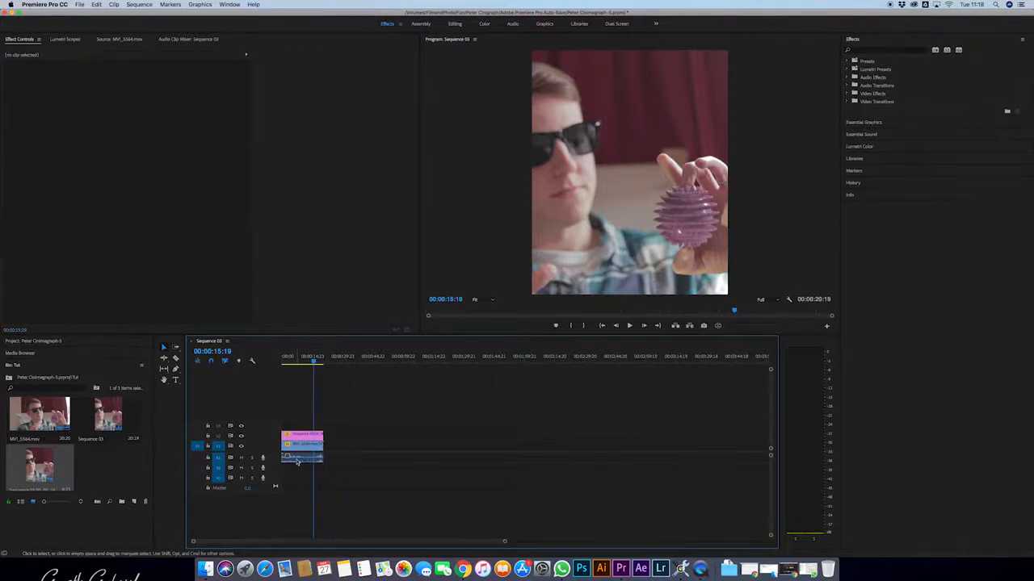
{"action": "key", "text": "Delete"}
Split the video clip on V1 at 00:00:15:12 and again at 00:00:16:02 to isolate one short ball movement.
{"action": "left_click", "coordinate": [303, 447]}
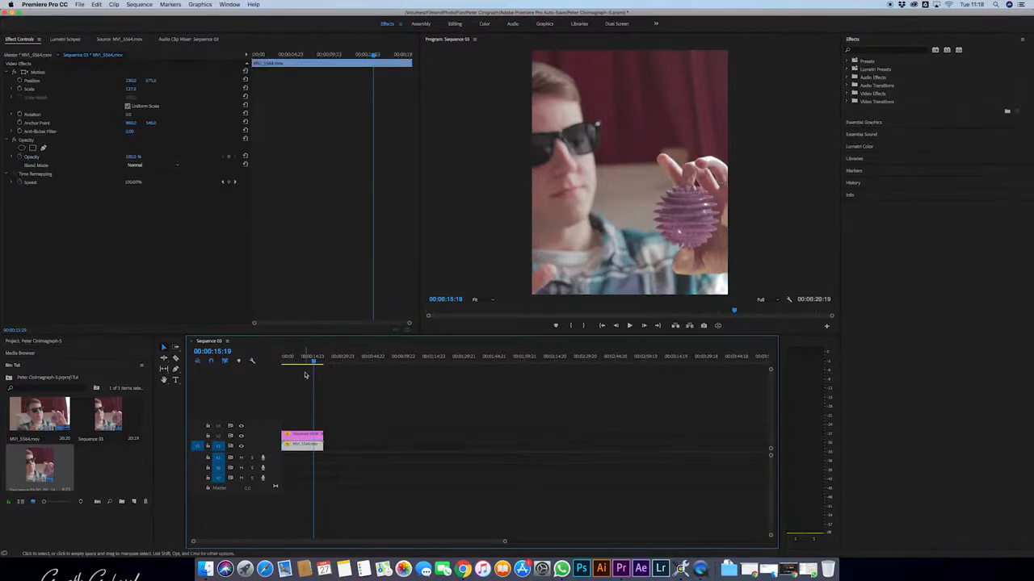
{"action": "left_click_drag", "start_coordinate": [503, 541], "coordinate": [380, 538]}
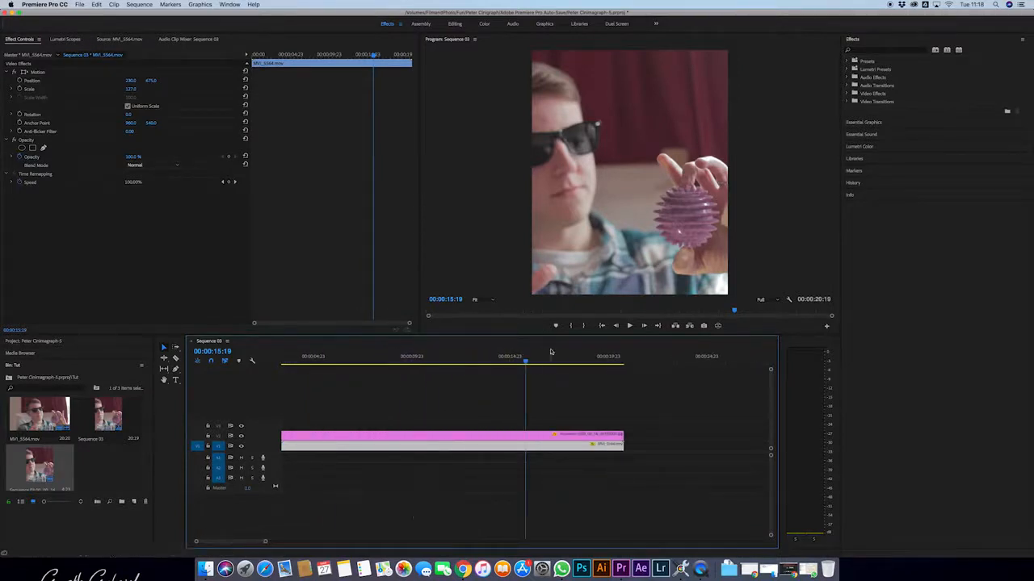
{"action": "left_click_drag", "start_coordinate": [525, 363], "coordinate": [518, 364]}
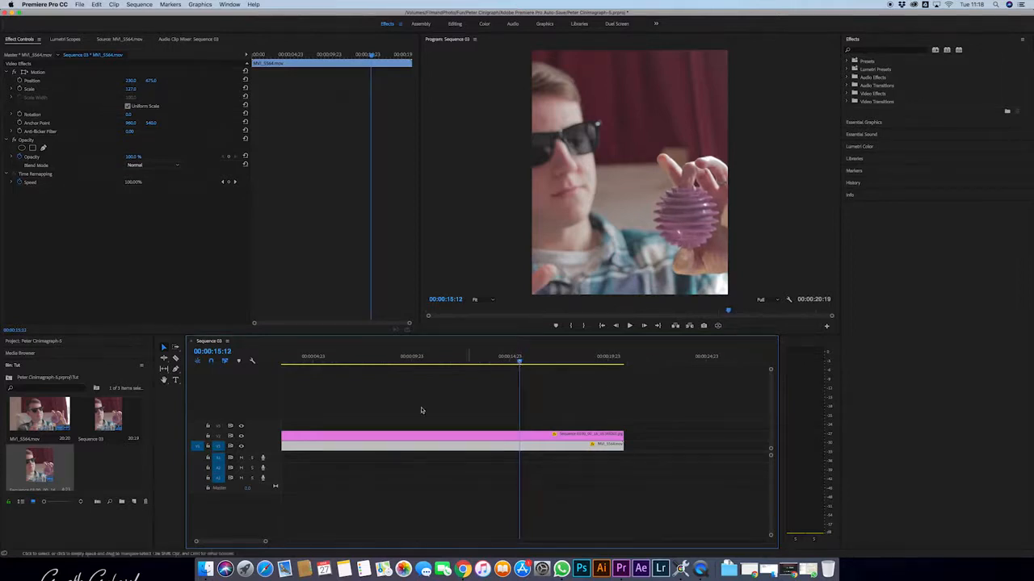
{"action": "scroll", "coordinate": [322, 485], "scroll_direction": "up", "scroll_amount": 2}
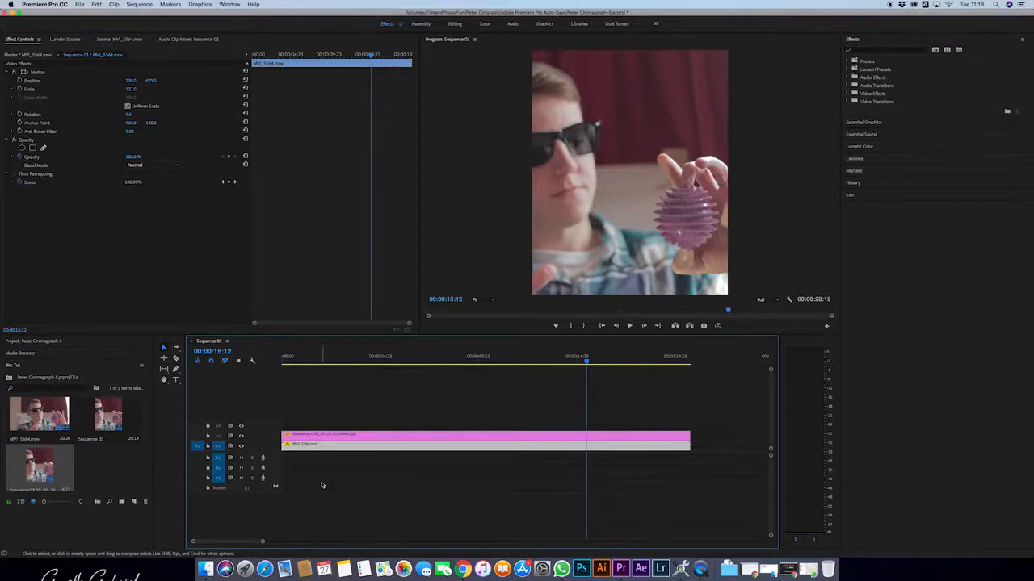
{"action": "key", "text": "super+k"}
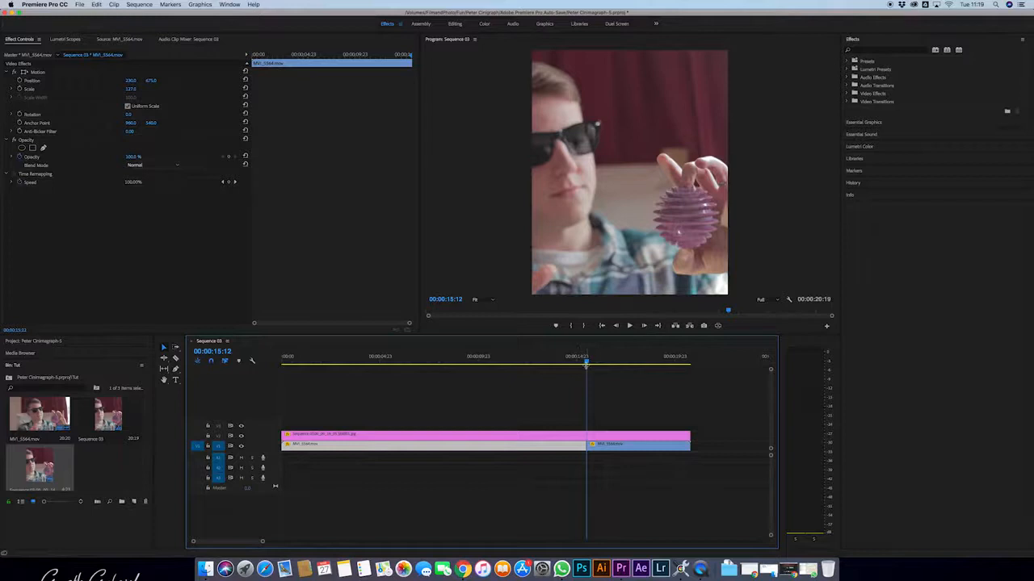
{"action": "mouse_move", "coordinate": [587, 364]}
{"action": "left_mouse_down"}
{"action": "mouse_move", "coordinate": [610, 368]}
{"action": "mouse_move", "coordinate": [596, 365]}
{"action": "left_mouse_up"}
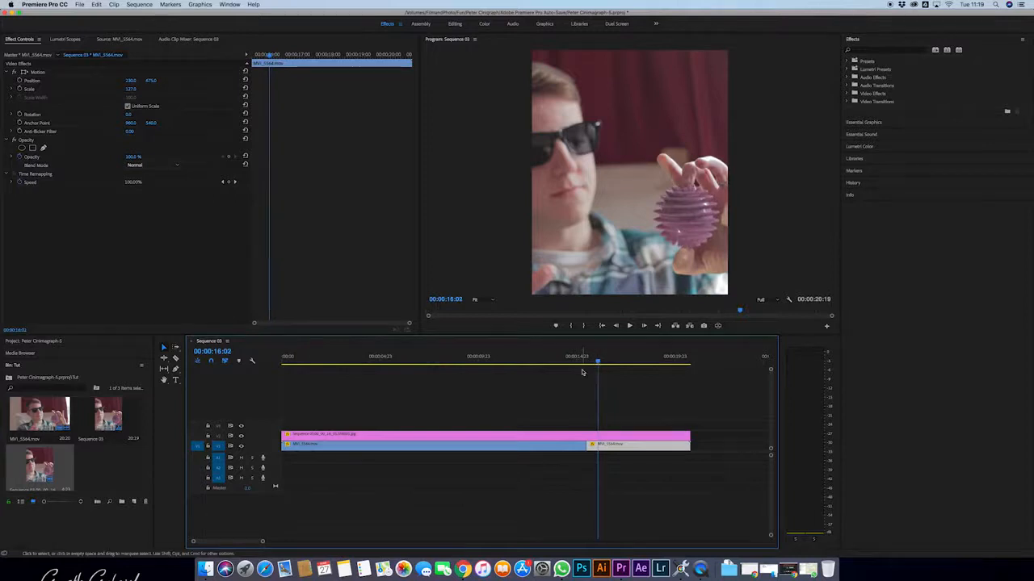
{"action": "key", "text": "super+k"}
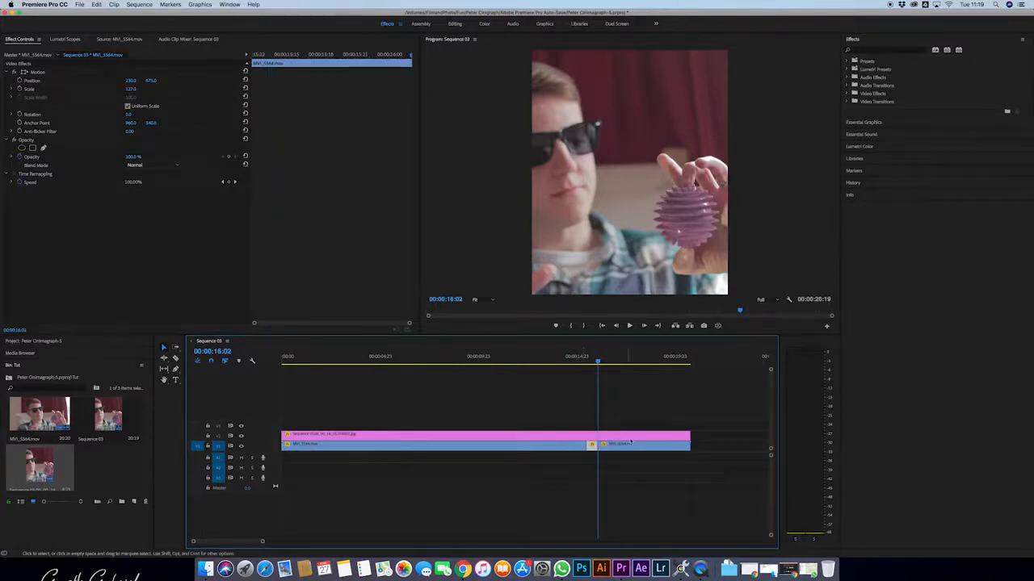
Delete the V1 footage before and after the short segment and review the remaining piece.
{"action": "left_click", "coordinate": [632, 450]}
{"action": "key", "text": "Delete"}
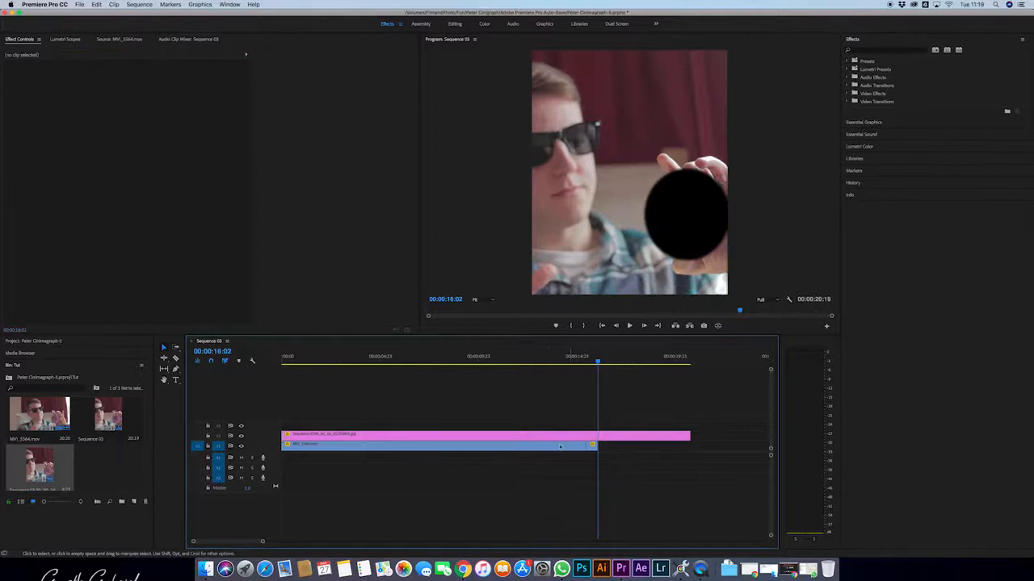
{"action": "left_click", "coordinate": [546, 449]}
{"action": "key", "text": "Delete"}
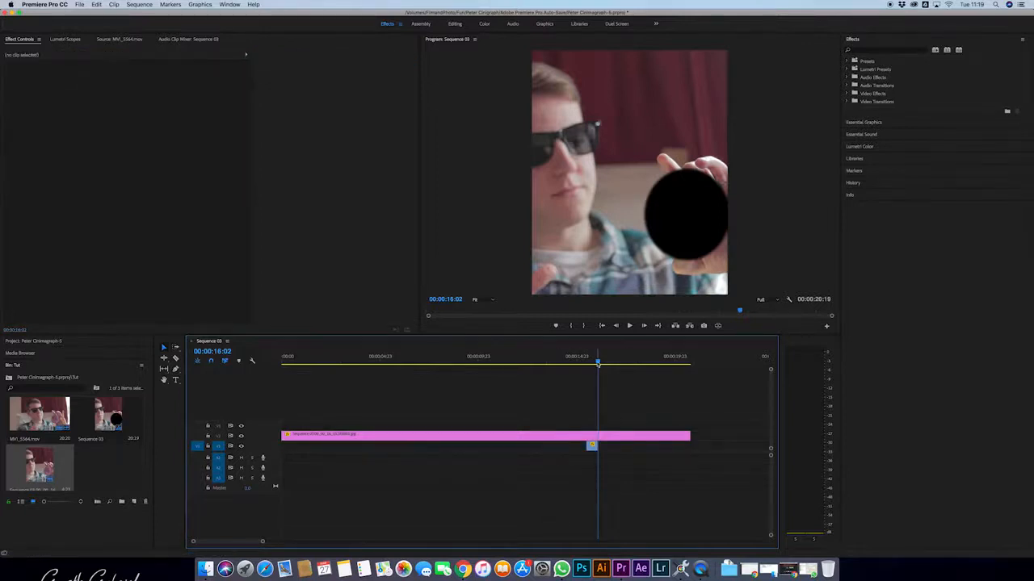
{"action": "key", "text": "super+z"}
{"action": "mouse_move", "coordinate": [599, 362]}
{"action": "left_mouse_down"}
{"action": "mouse_move", "coordinate": [586, 362]}
{"action": "mouse_move", "coordinate": [595, 363]}
{"action": "left_mouse_up"}
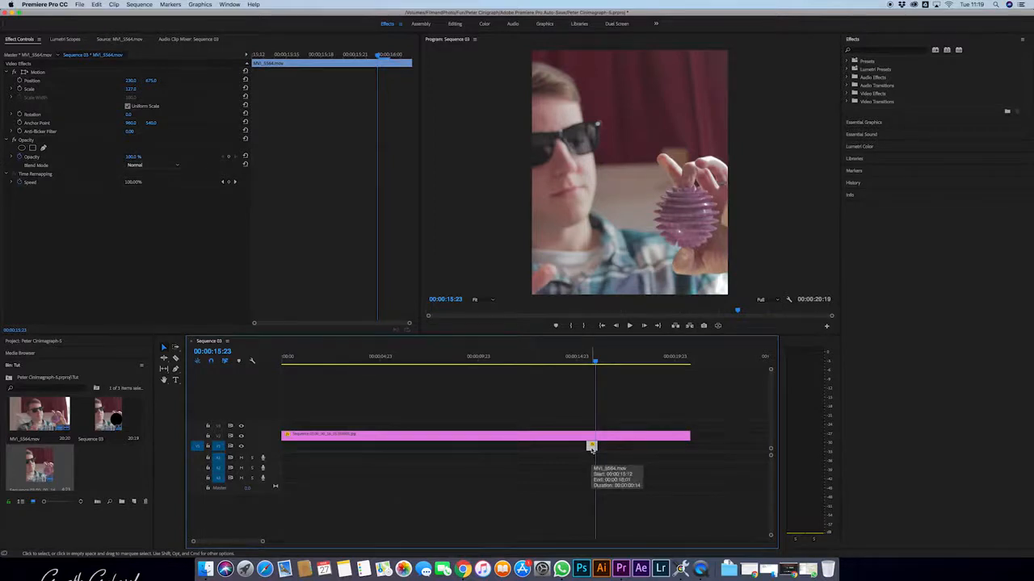
Duplicate the short segment end to end from the start of V1 into ten copies and play the loop.
{"action": "left_click_drag", "start_coordinate": [592, 447], "coordinate": [287, 442]}
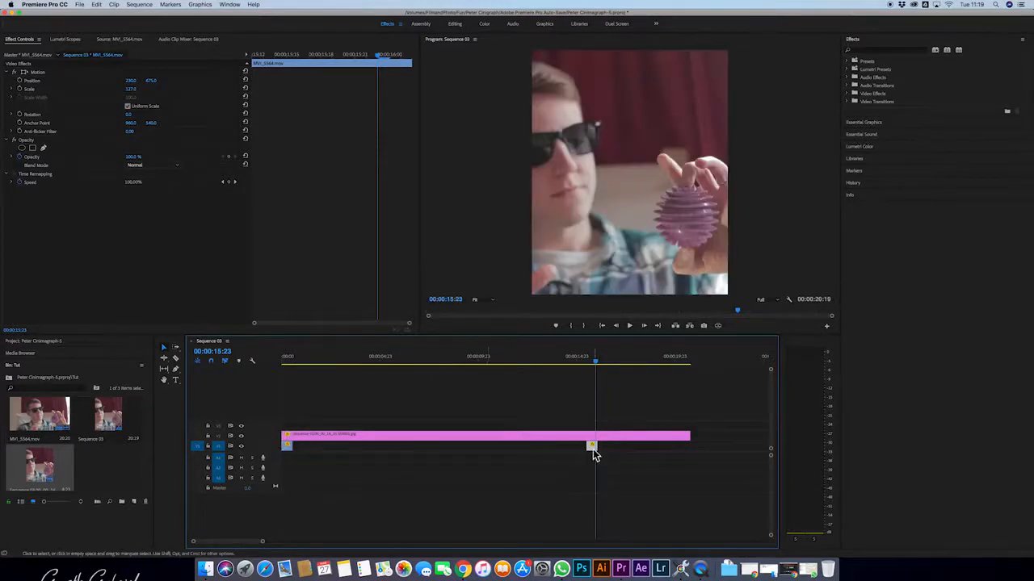
{"action": "left_click_drag", "start_coordinate": [592, 449], "coordinate": [310, 449]}
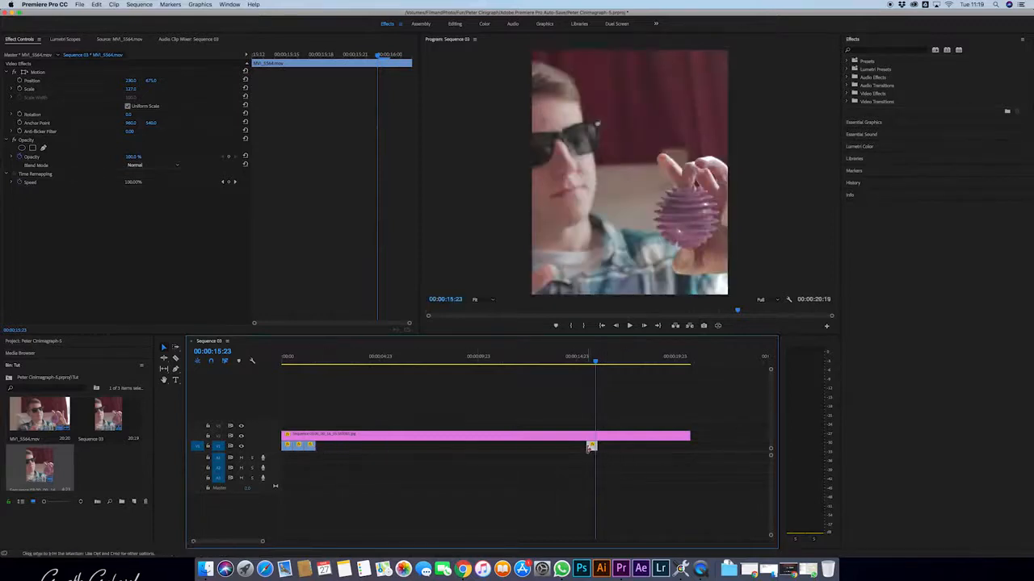
{"action": "left_click_drag", "start_coordinate": [592, 446], "coordinate": [323, 449]}
{"action": "left_click_drag", "start_coordinate": [591, 446], "coordinate": [344, 451]}
{"action": "left_click_drag", "start_coordinate": [322, 363], "coordinate": [275, 359]}
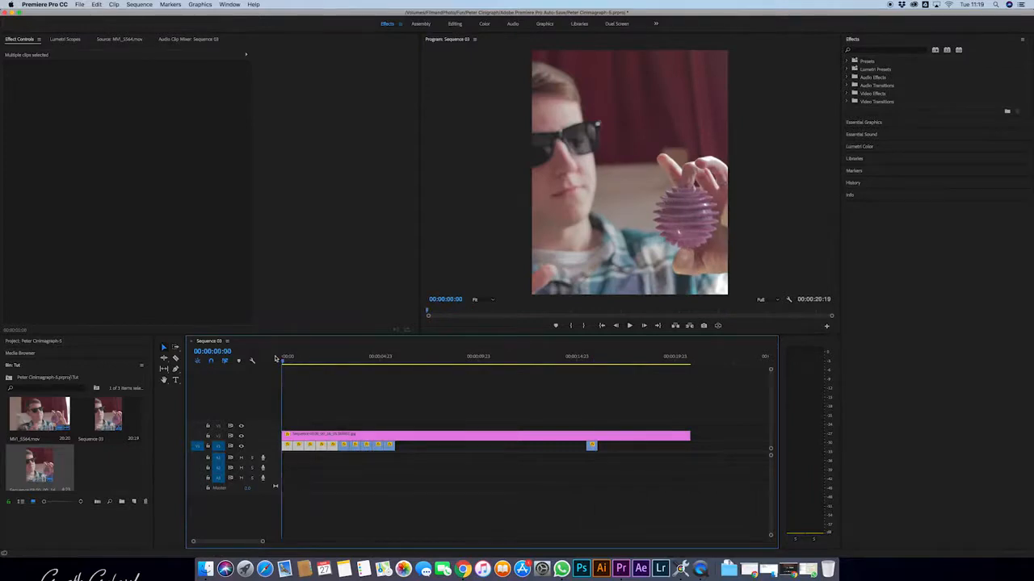
{"action": "key", "text": "space"}
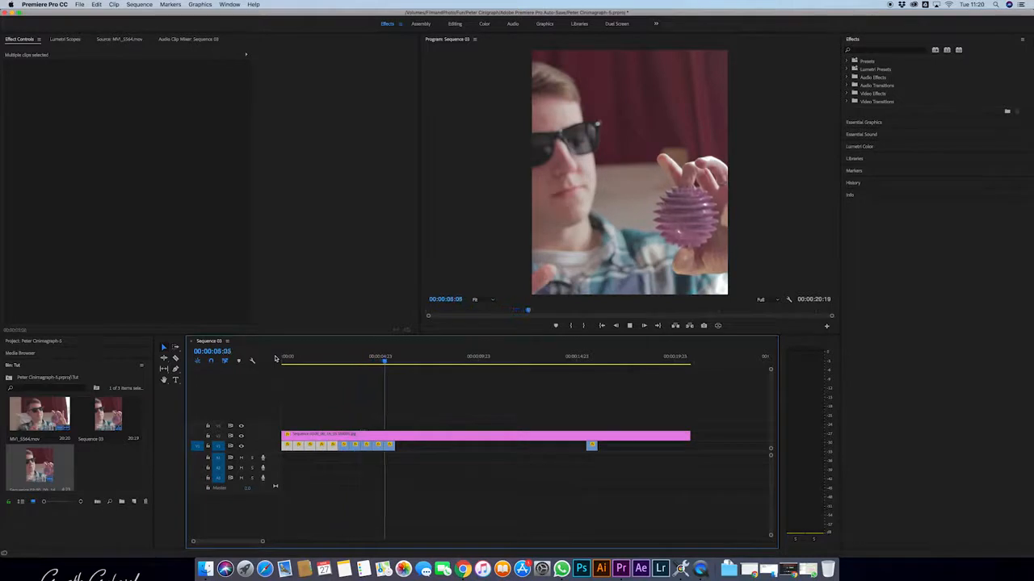
{"action": "scroll", "coordinate": [275, 360], "scroll_direction": "right", "scroll_amount": 5}
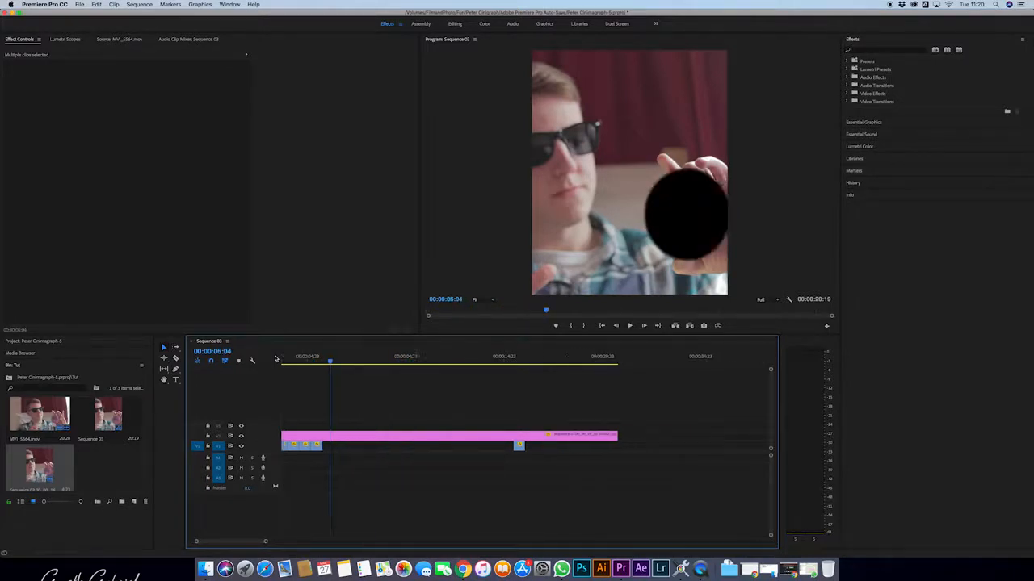
{"action": "scroll", "coordinate": [278, 405], "scroll_direction": "left", "scroll_amount": 5}
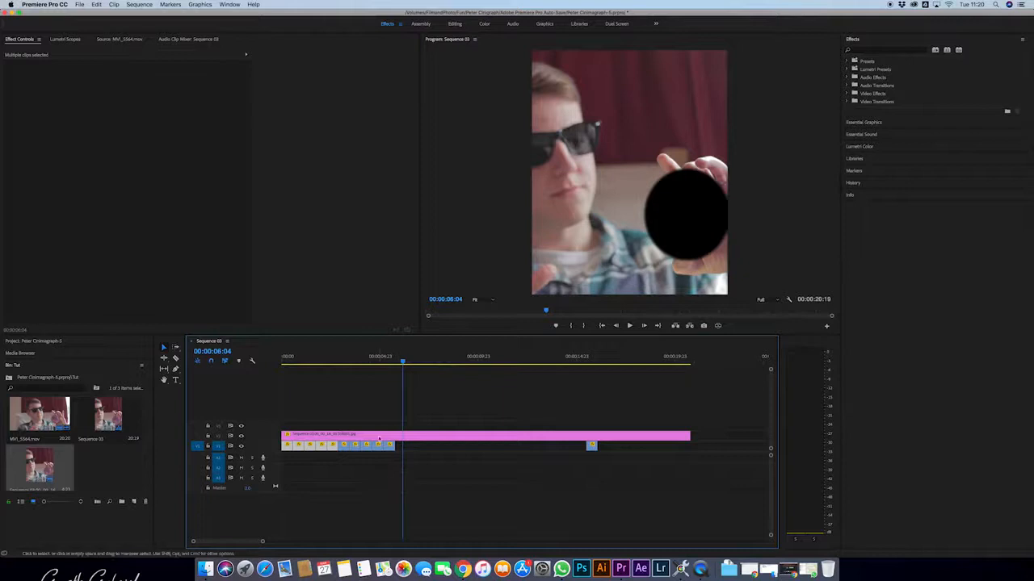
Duplicate the row of short segments along V1 until the copies extend past the end of the still.
{"action": "left_click", "coordinate": [394, 465]}
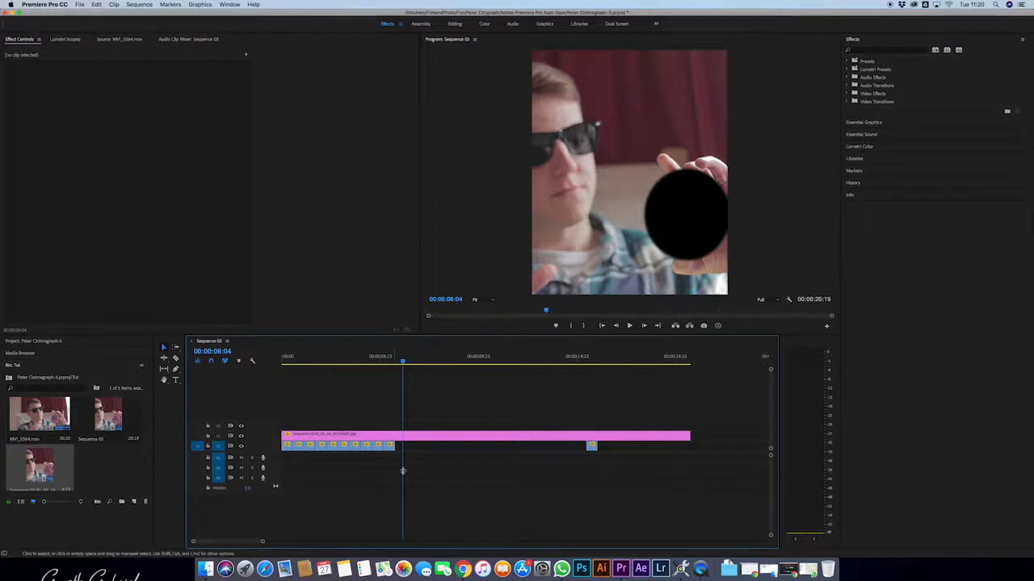
{"action": "left_click_drag", "start_coordinate": [399, 462], "coordinate": [288, 452]}
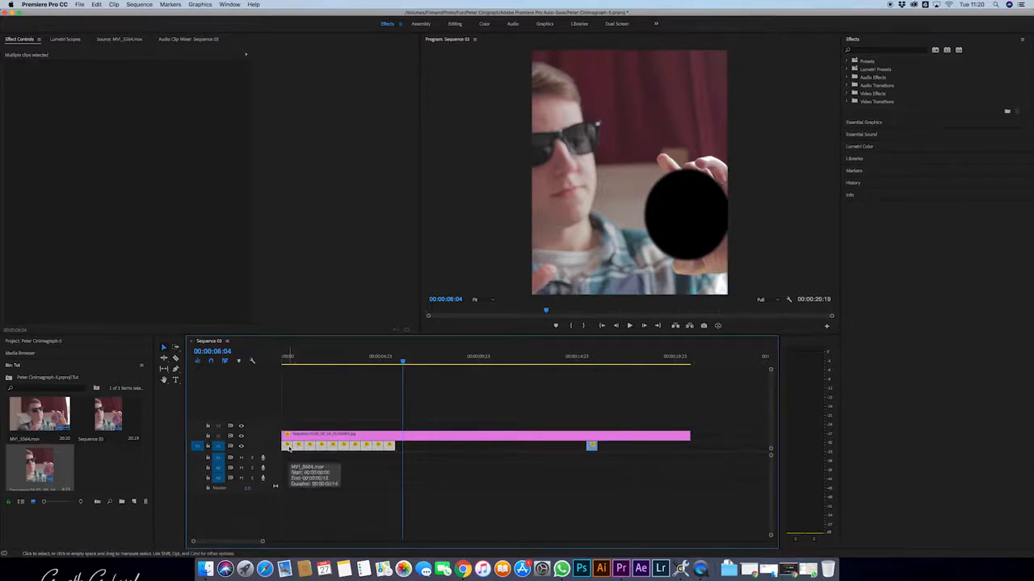
{"action": "left_click_drag", "start_coordinate": [290, 448], "coordinate": [404, 450]}
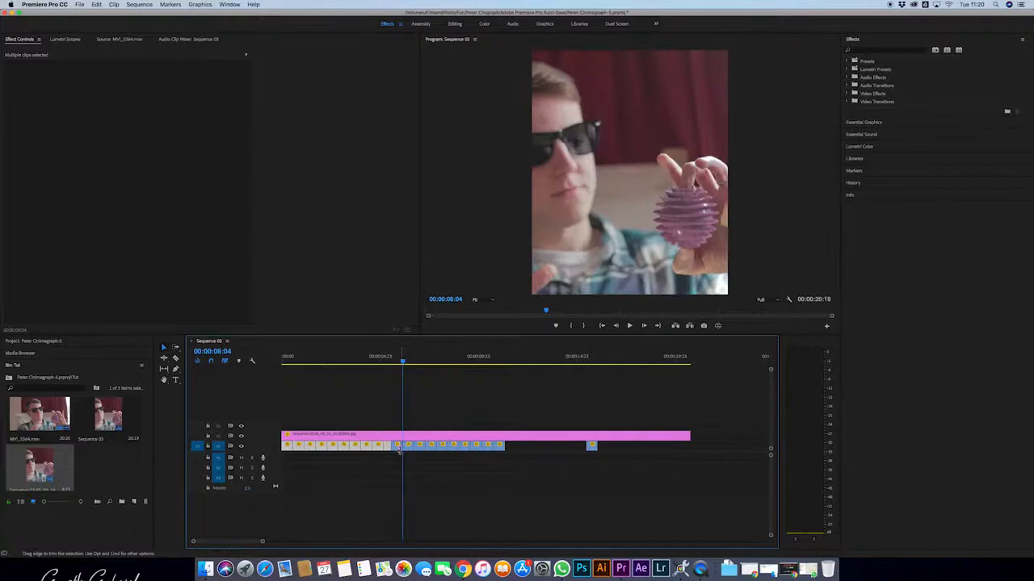
{"action": "mouse_move", "coordinate": [509, 470]}
{"action": "left_mouse_down"}
{"action": "mouse_move", "coordinate": [283, 463]}
{"action": "mouse_move", "coordinate": [269, 451]}
{"action": "mouse_move", "coordinate": [551, 455]}
{"action": "mouse_move", "coordinate": [514, 455]}
{"action": "left_mouse_up"}
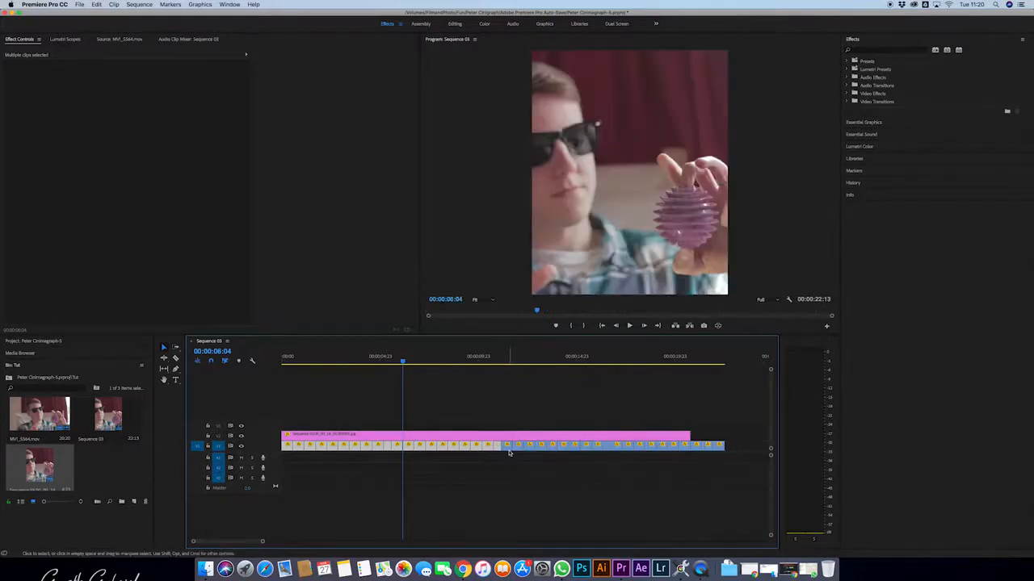
Cut the still and the looped segments at 00:00:20:15 and delete everything after that point.
{"action": "left_click_drag", "start_coordinate": [682, 362], "coordinate": [688, 363]}
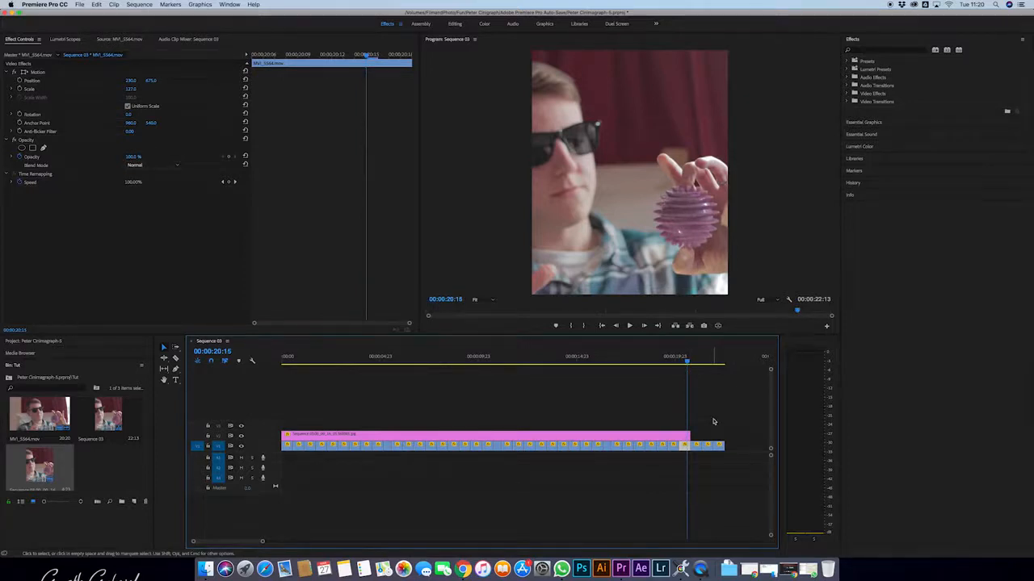
{"action": "left_click_drag", "start_coordinate": [693, 407], "coordinate": [700, 446]}
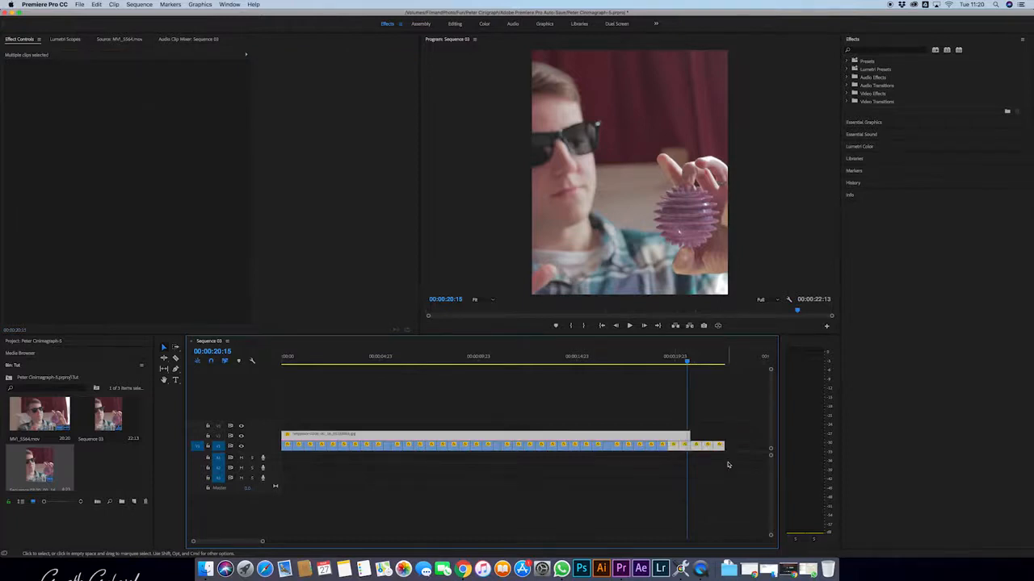
{"action": "left_click_drag", "start_coordinate": [749, 466], "coordinate": [689, 417]}
{"action": "key", "text": "Delete"}
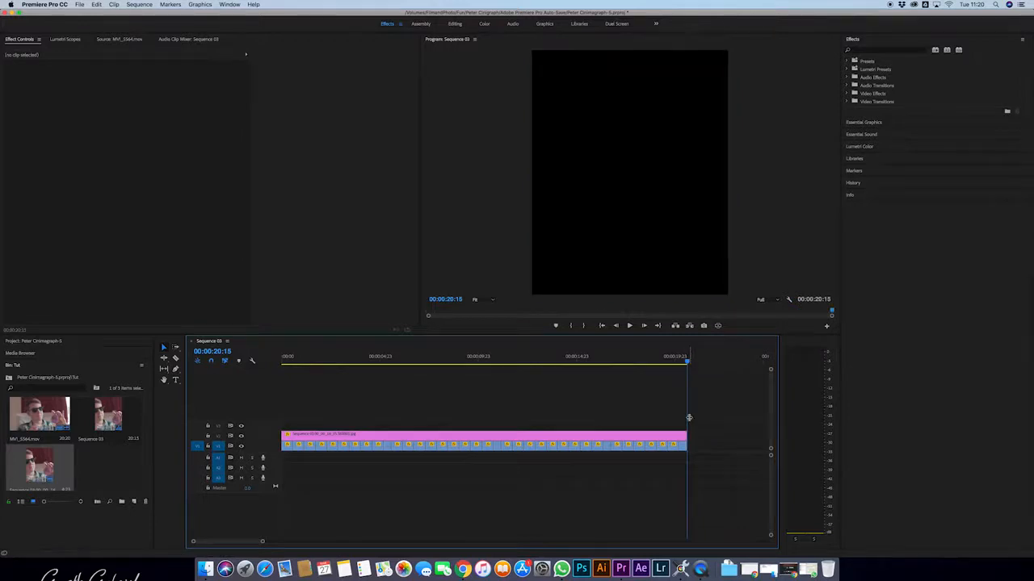
Play the looped sequence from the start and scrub through to its end to examine the ball's motion.
{"action": "left_click_drag", "start_coordinate": [687, 363], "coordinate": [164, 363]}
{"action": "key", "text": "space"}
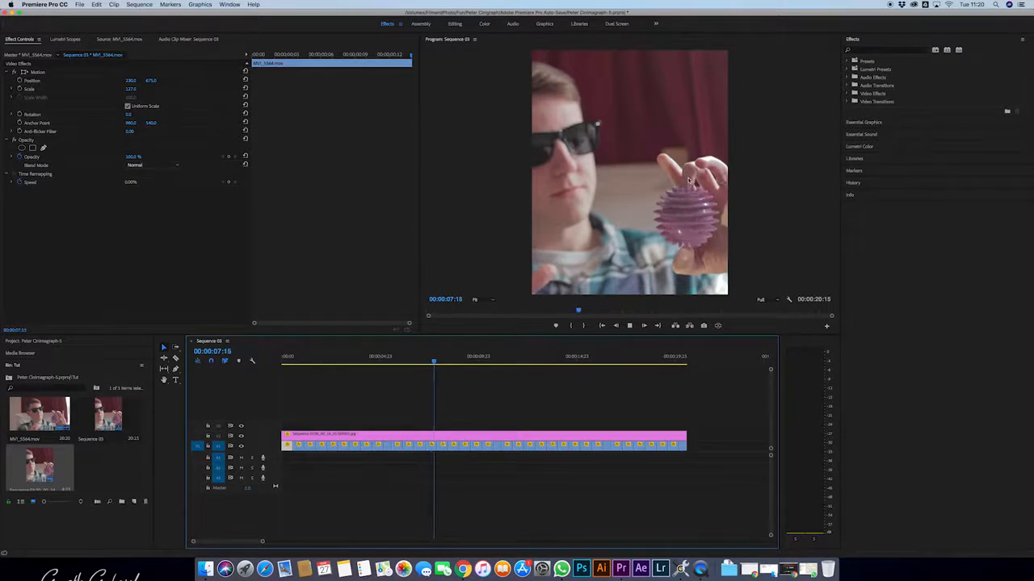
{"action": "left_click_drag", "start_coordinate": [356, 363], "coordinate": [292, 362]}
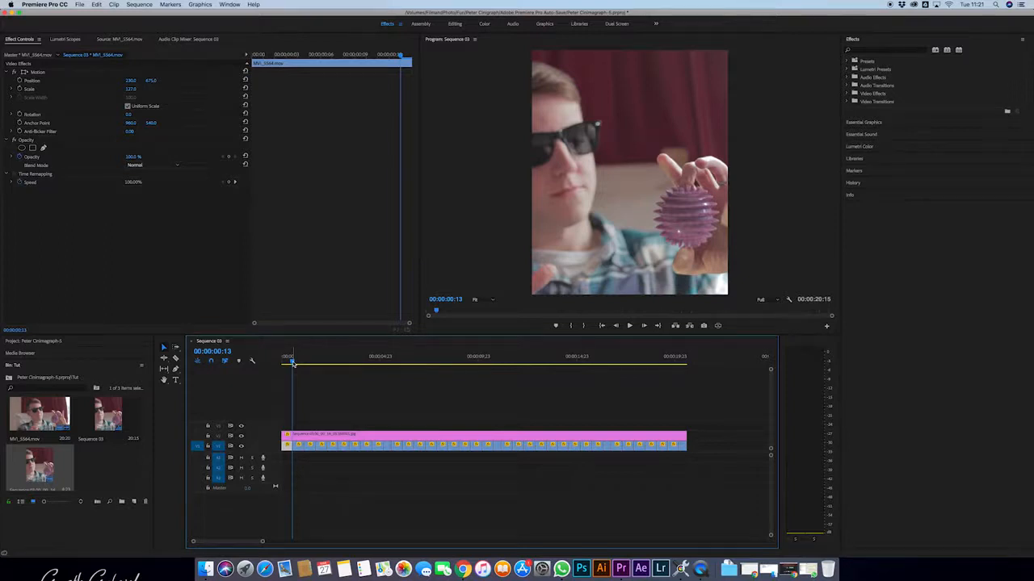
{"action": "left_click_drag", "start_coordinate": [293, 363], "coordinate": [333, 363]}
{"action": "left_click_drag", "start_coordinate": [496, 363], "coordinate": [686, 372]}
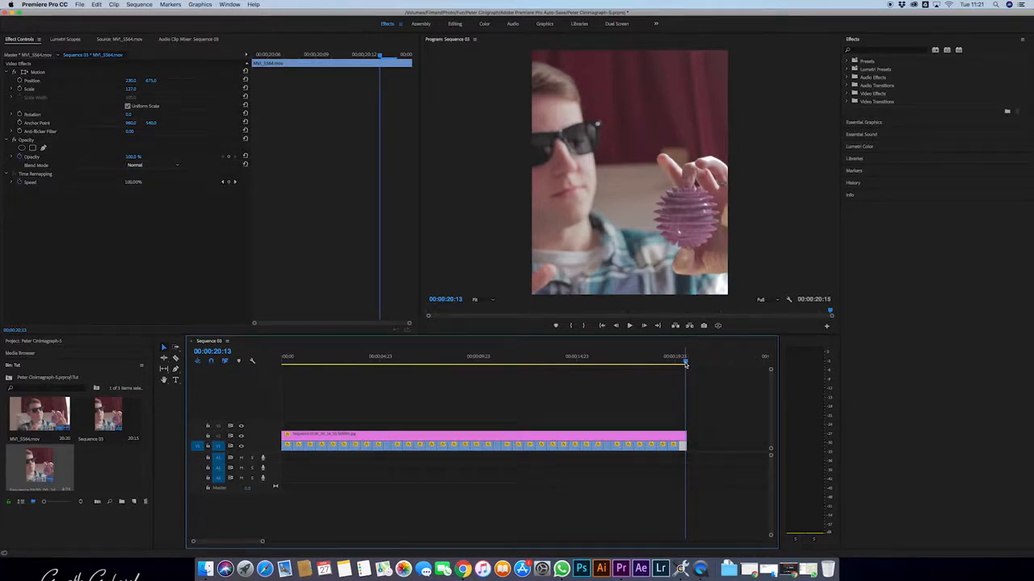
{"action": "left_click_drag", "start_coordinate": [685, 364], "coordinate": [687, 364]}
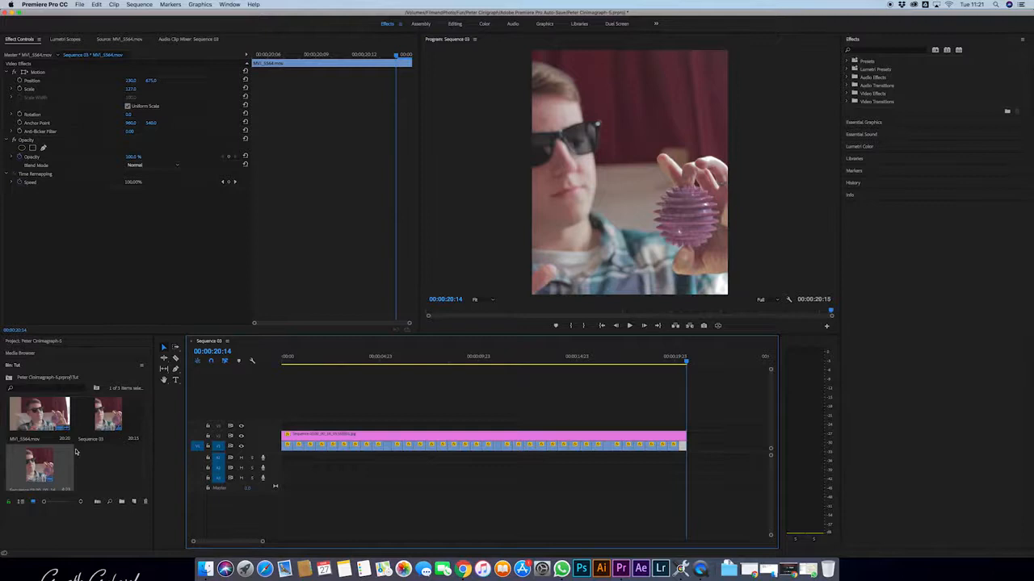
Create a 1080 x 1350 adjustment layer and place it above the still, stretched from the start to the end of the sequence.
{"action": "left_click", "coordinate": [122, 501]}
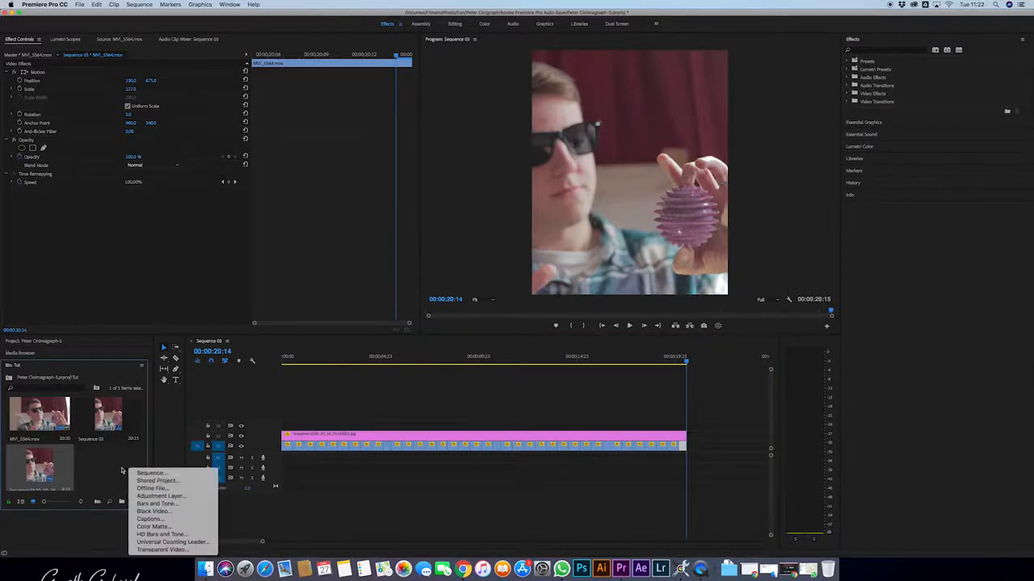
{"action": "left_click", "coordinate": [165, 496]}
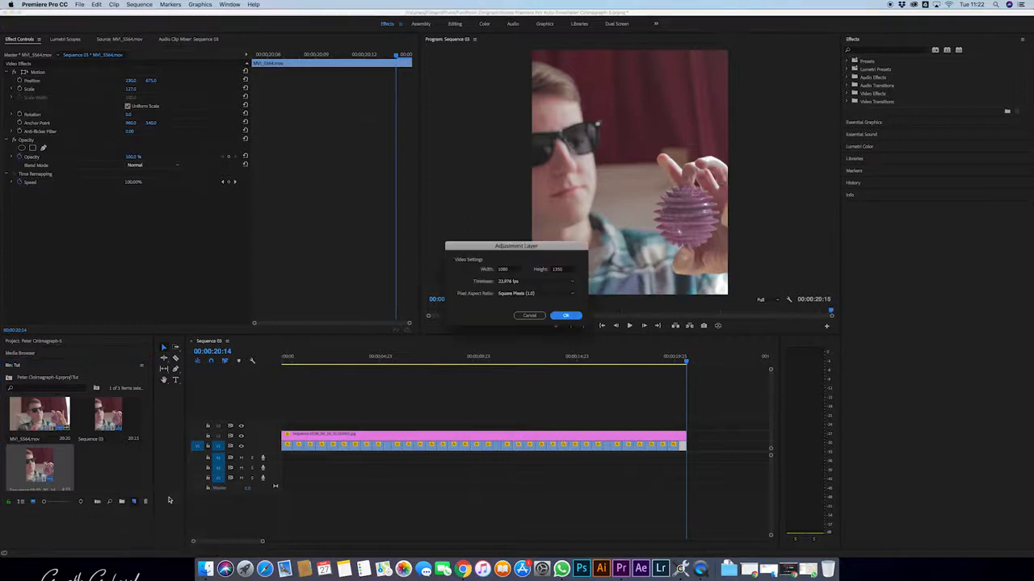
{"action": "key", "text": "Return"}
{"action": "left_click_drag", "start_coordinate": [107, 462], "coordinate": [277, 416]}
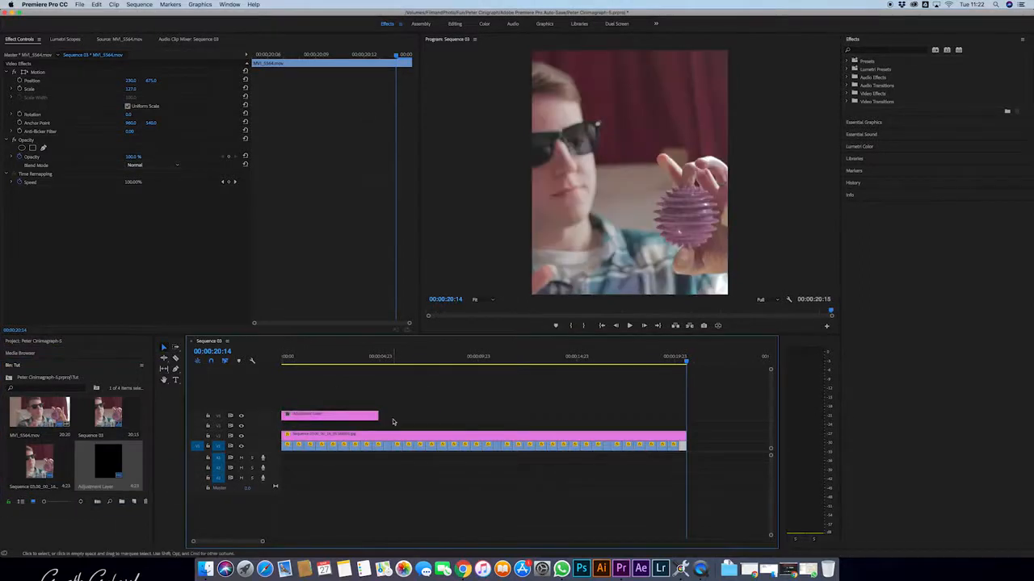
{"action": "left_click_drag", "start_coordinate": [378, 416], "coordinate": [686, 414]}
Apply the Lumetri creative look That Teal & Orange Though to the adjustment layer at an intensity of 35.
{"action": "left_click", "coordinate": [451, 413]}
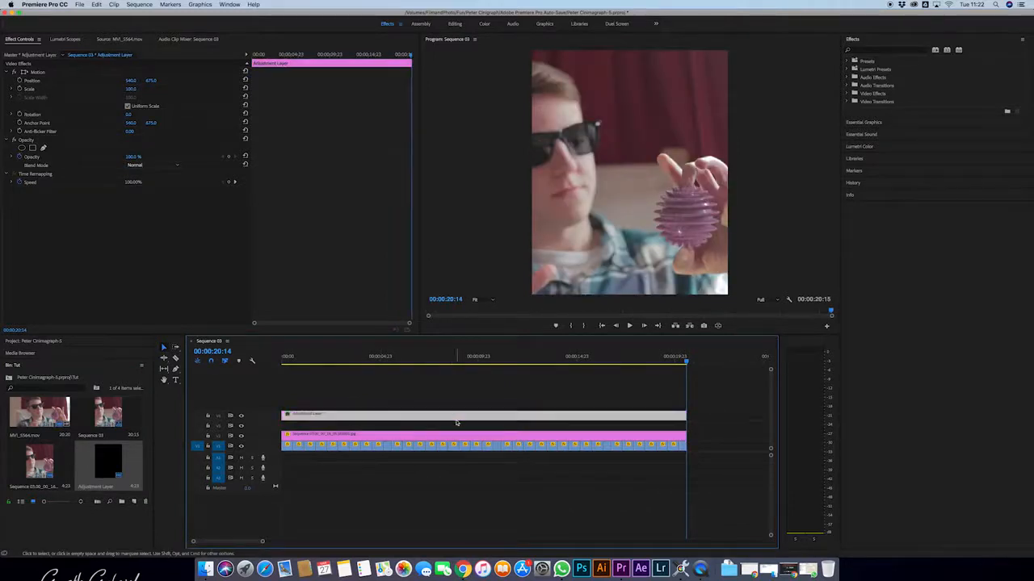
{"action": "left_click", "coordinate": [861, 146]}
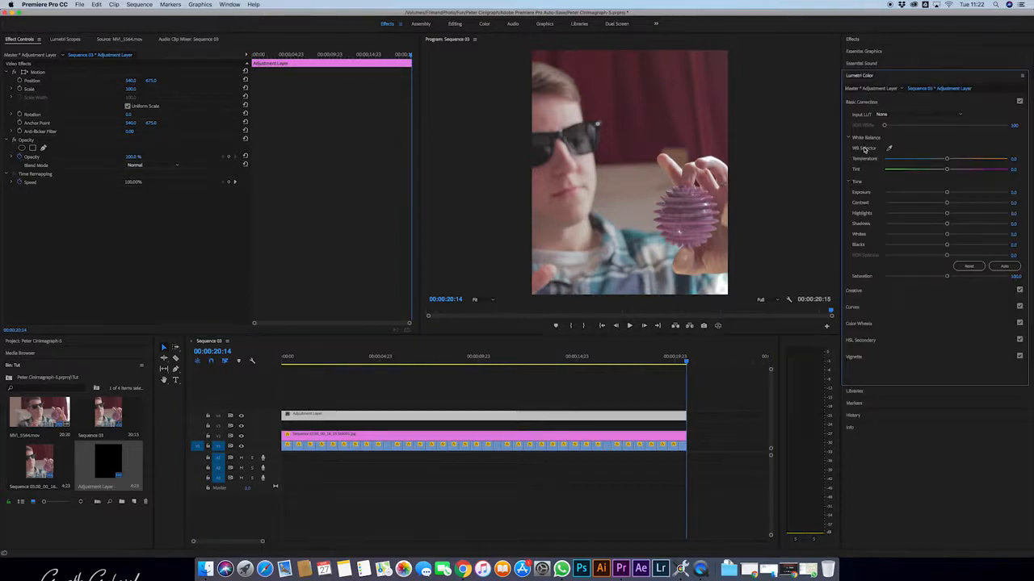
{"action": "left_click", "coordinate": [868, 291]}
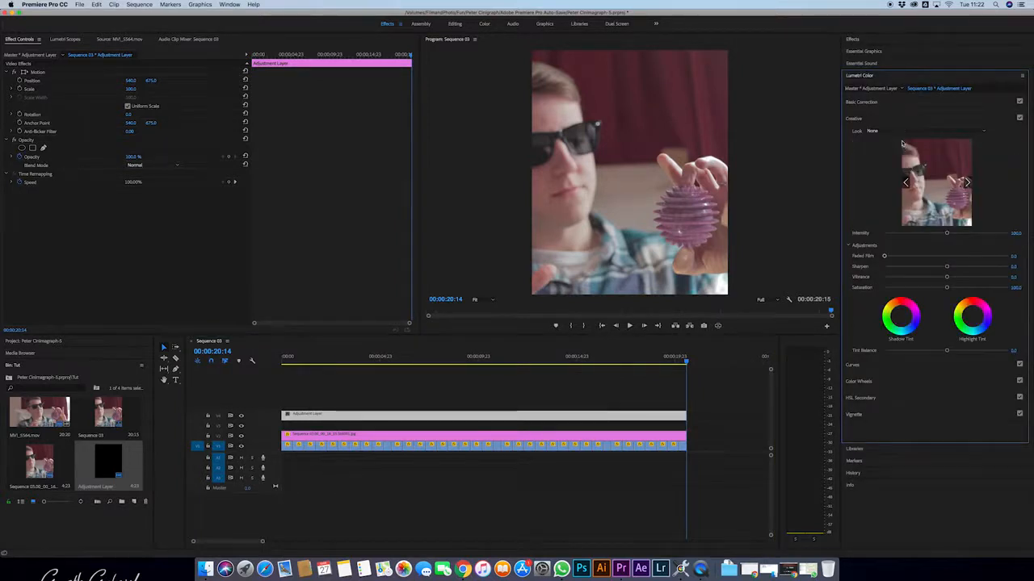
{"action": "left_click", "coordinate": [888, 133]}
{"action": "scroll", "coordinate": [875, 443], "scroll_direction": "down", "scroll_amount": 10}
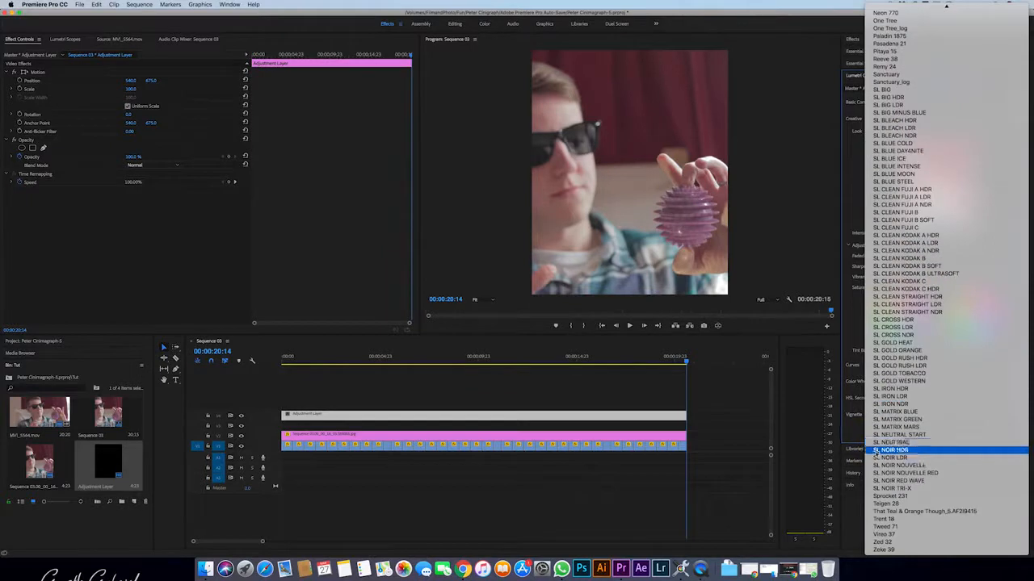
{"action": "left_click", "coordinate": [933, 513]}
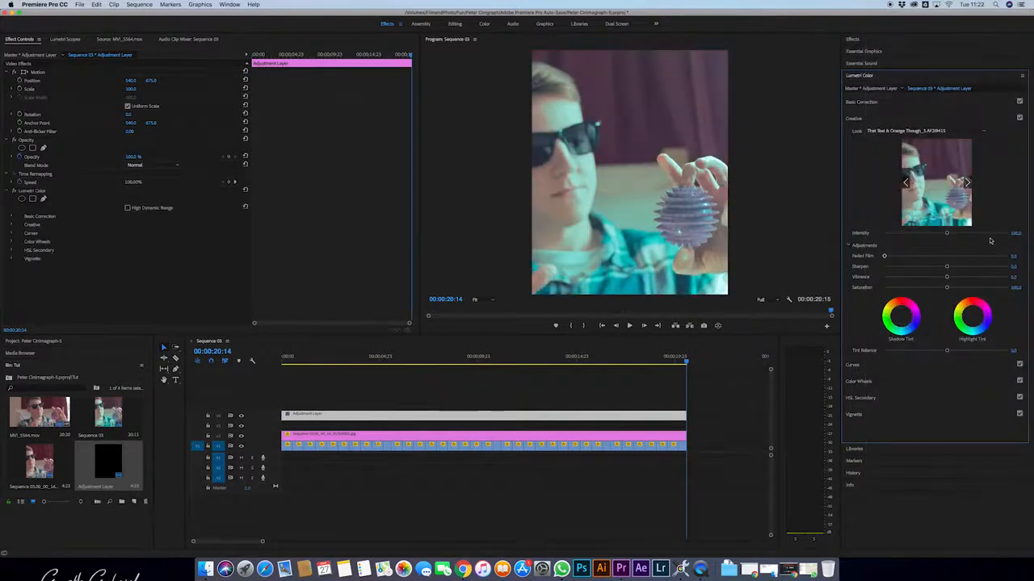
{"action": "left_click", "coordinate": [1016, 233]}
{"action": "type", "text": "35"}
{"action": "key", "text": "Return"}
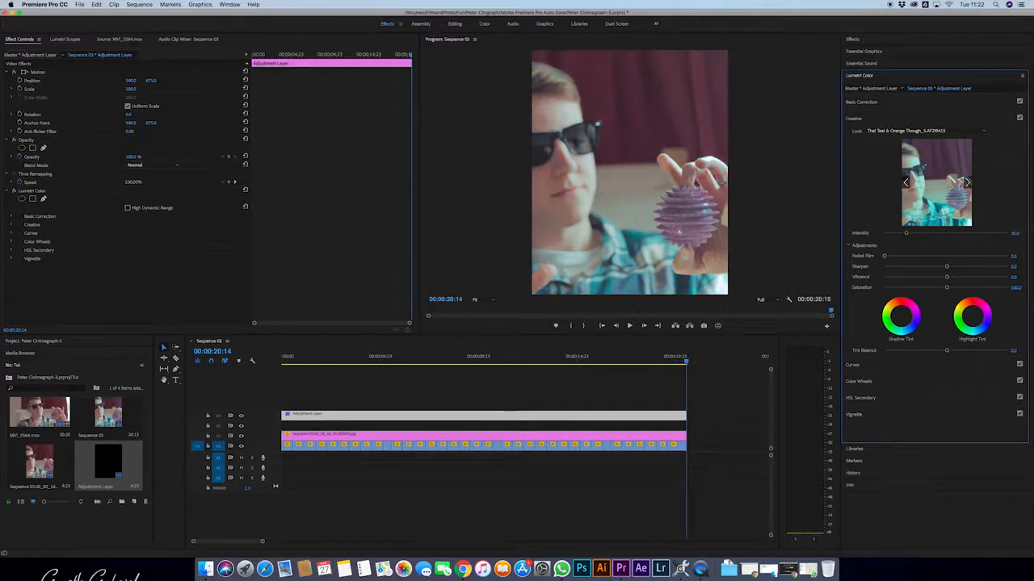
Set the adjustment layer's Lumetri basic correction to temperature about 19, contrast about 40, highlights about -35 and blacks about -77.
{"action": "left_click", "coordinate": [872, 105]}
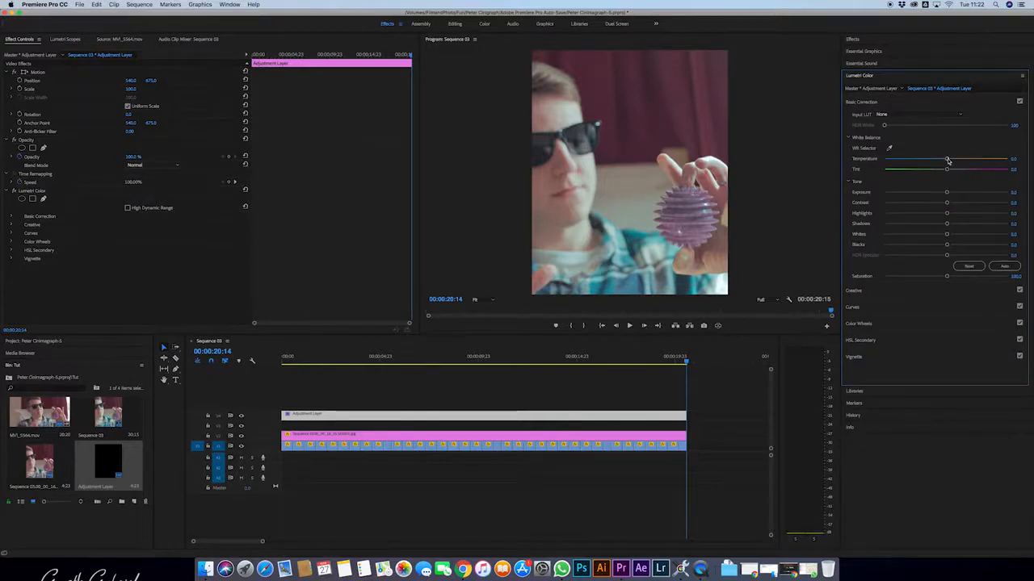
{"action": "left_click_drag", "start_coordinate": [953, 160], "coordinate": [957, 161]}
{"action": "left_click_drag", "start_coordinate": [956, 205], "coordinate": [971, 207]}
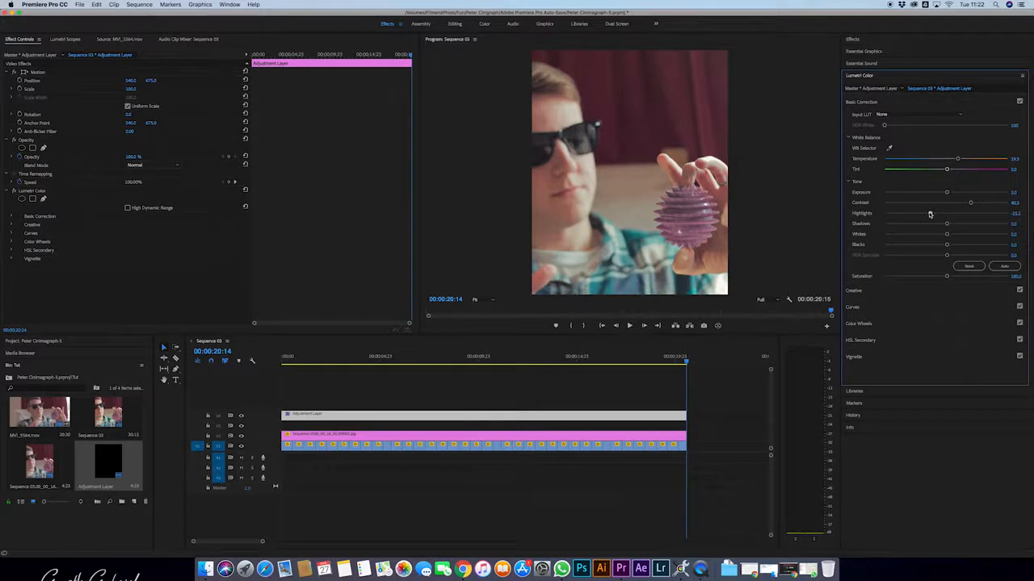
{"action": "left_click_drag", "start_coordinate": [917, 215], "coordinate": [898, 246]}
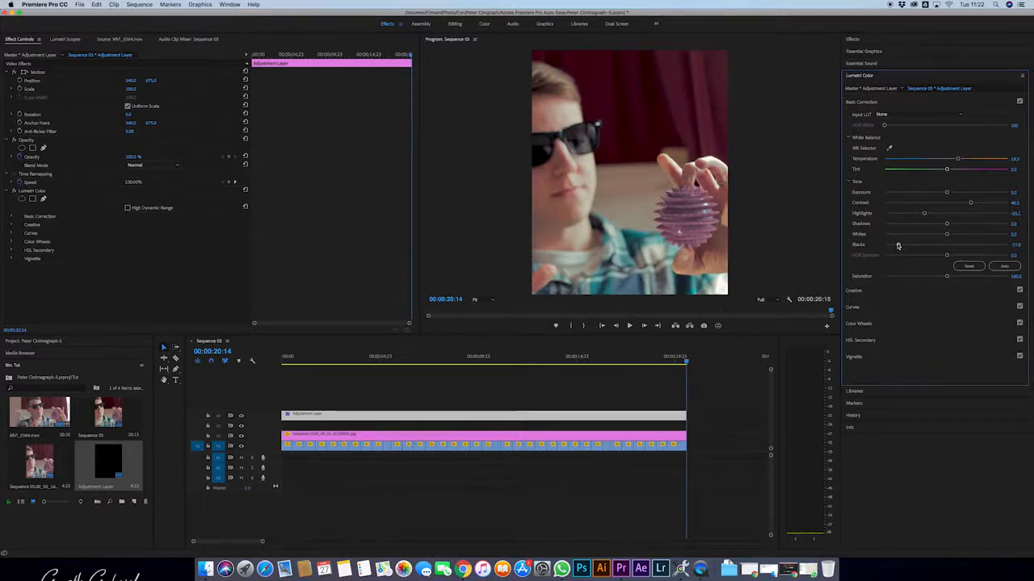
Scrub back through the graded sequence and play it from about five seconds to check the look on the loop.
{"action": "left_click", "coordinate": [635, 361]}
{"action": "left_click_drag", "start_coordinate": [599, 369], "coordinate": [386, 355]}
{"action": "key", "text": "space"}
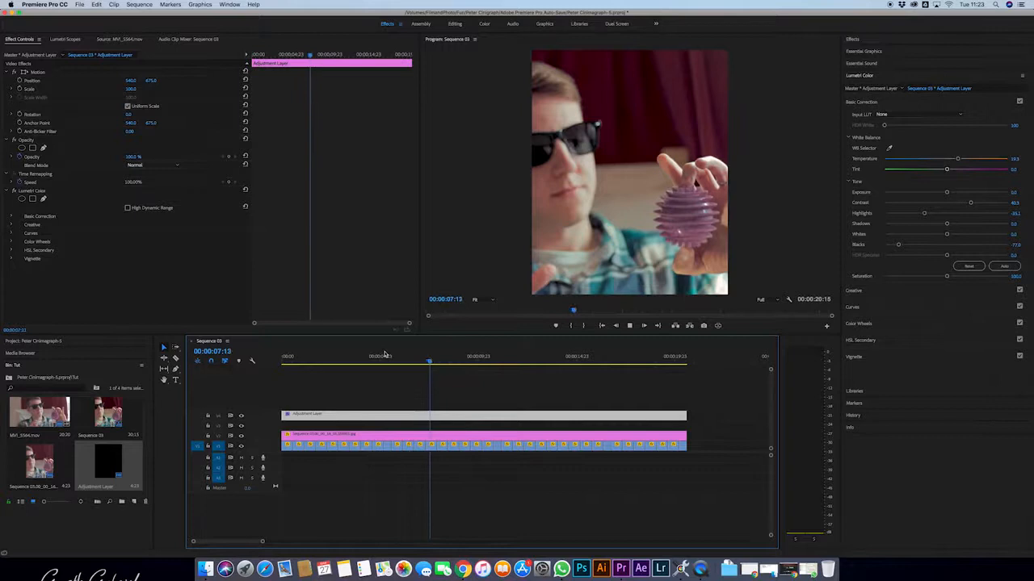
{"action": "key", "text": "space"}
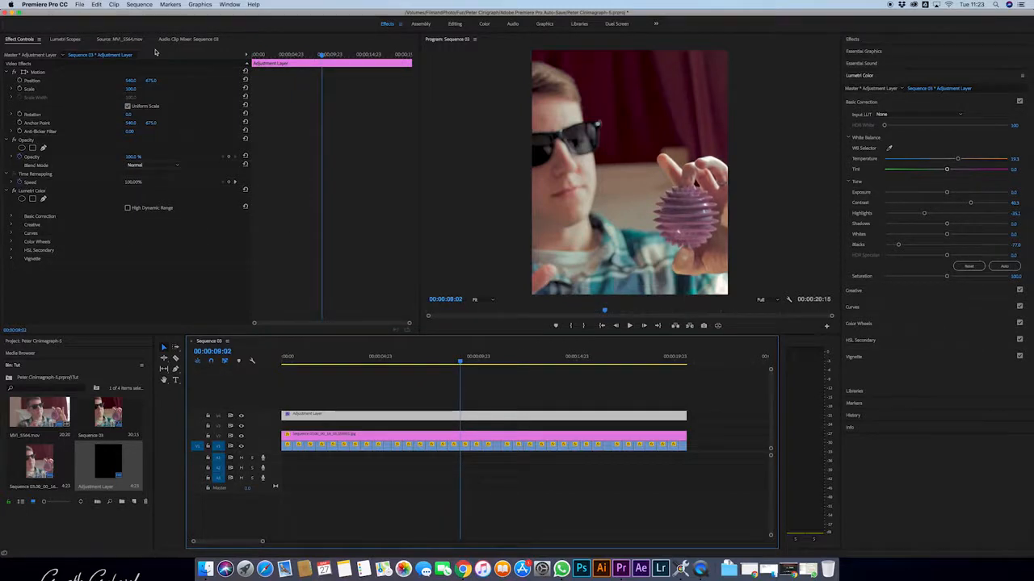
Export the sequence as Sequence 03.mp4 in H.264 format with the Match Source - High bitrate preset, after reviewing the video settings.
{"action": "left_click", "coordinate": [79, 5]}
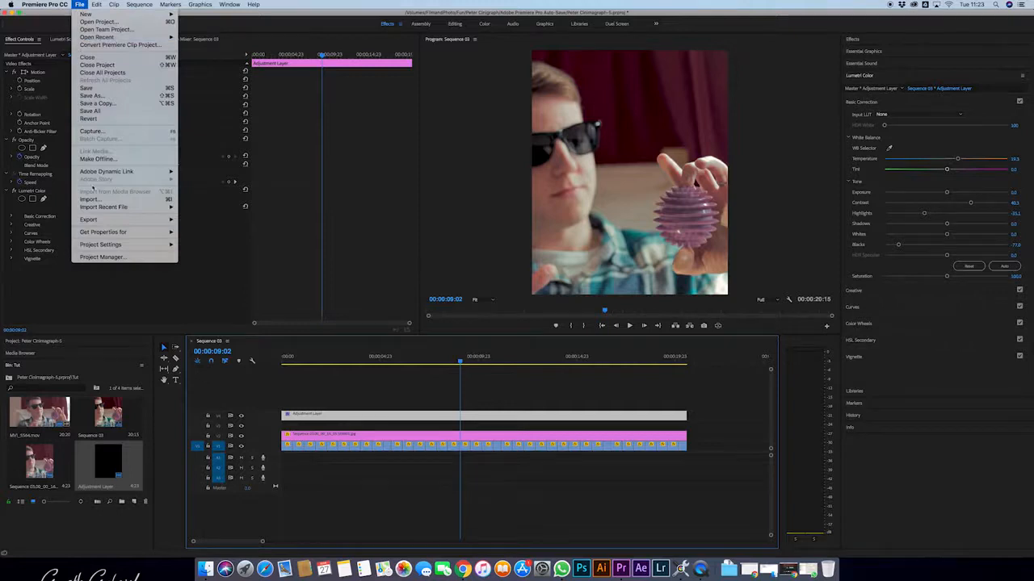
{"action": "mouse_move", "coordinate": [116, 219]}
{"action": "left_click", "coordinate": [214, 220]}
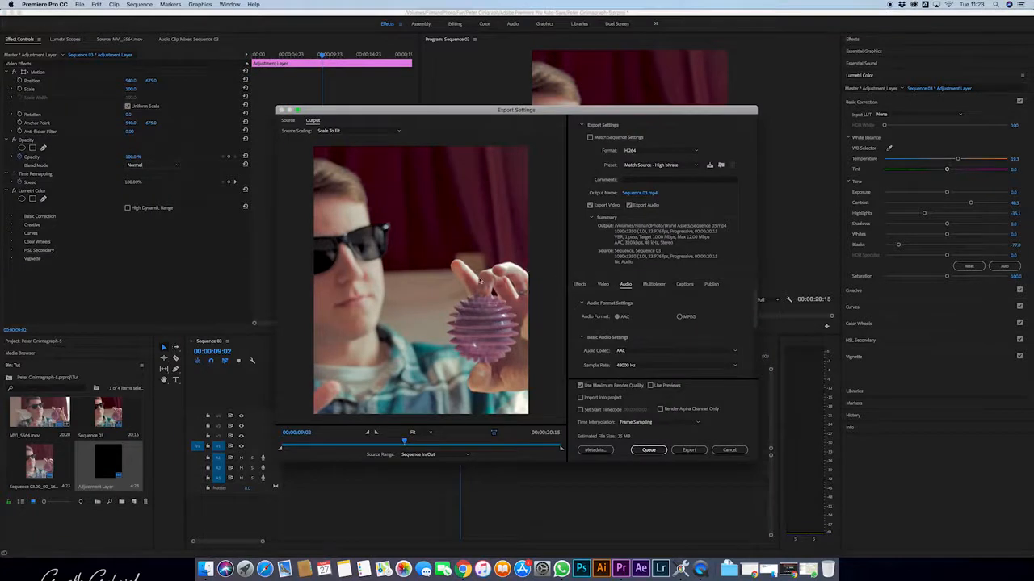
{"action": "left_click", "coordinate": [603, 285]}
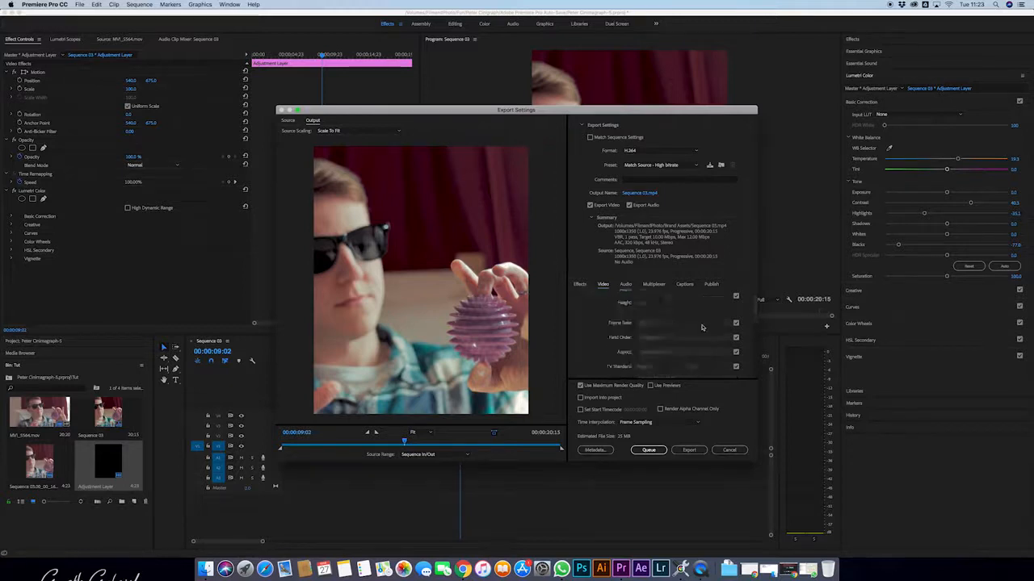
{"action": "scroll", "coordinate": [687, 323], "scroll_direction": "up", "scroll_amount": 2}
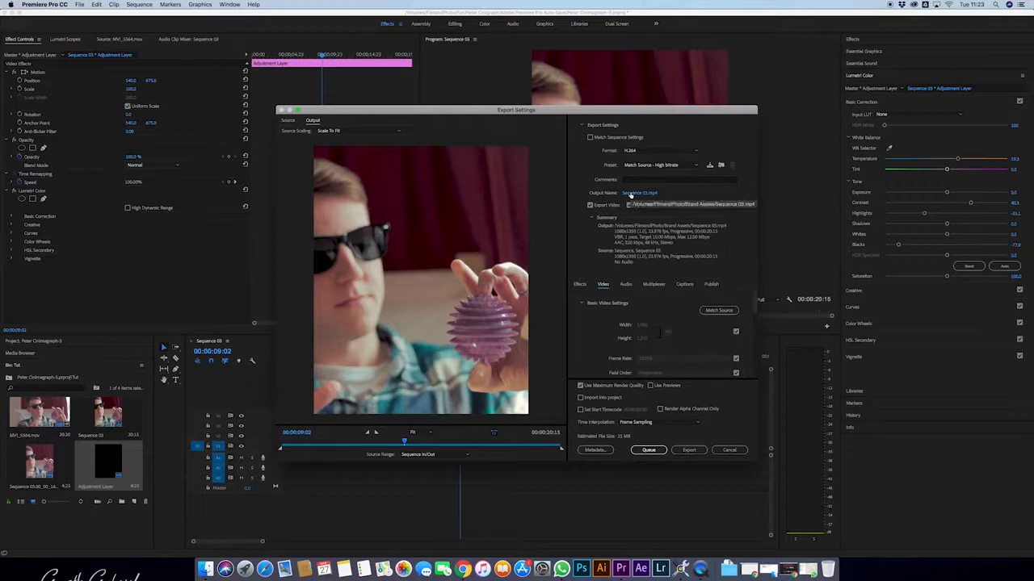
{"action": "left_click", "coordinate": [688, 451]}
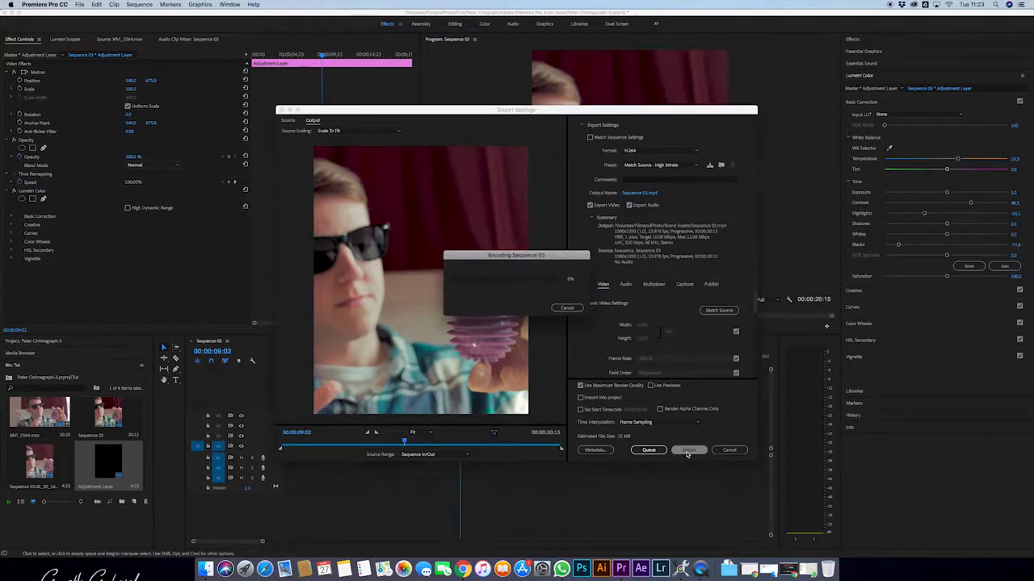